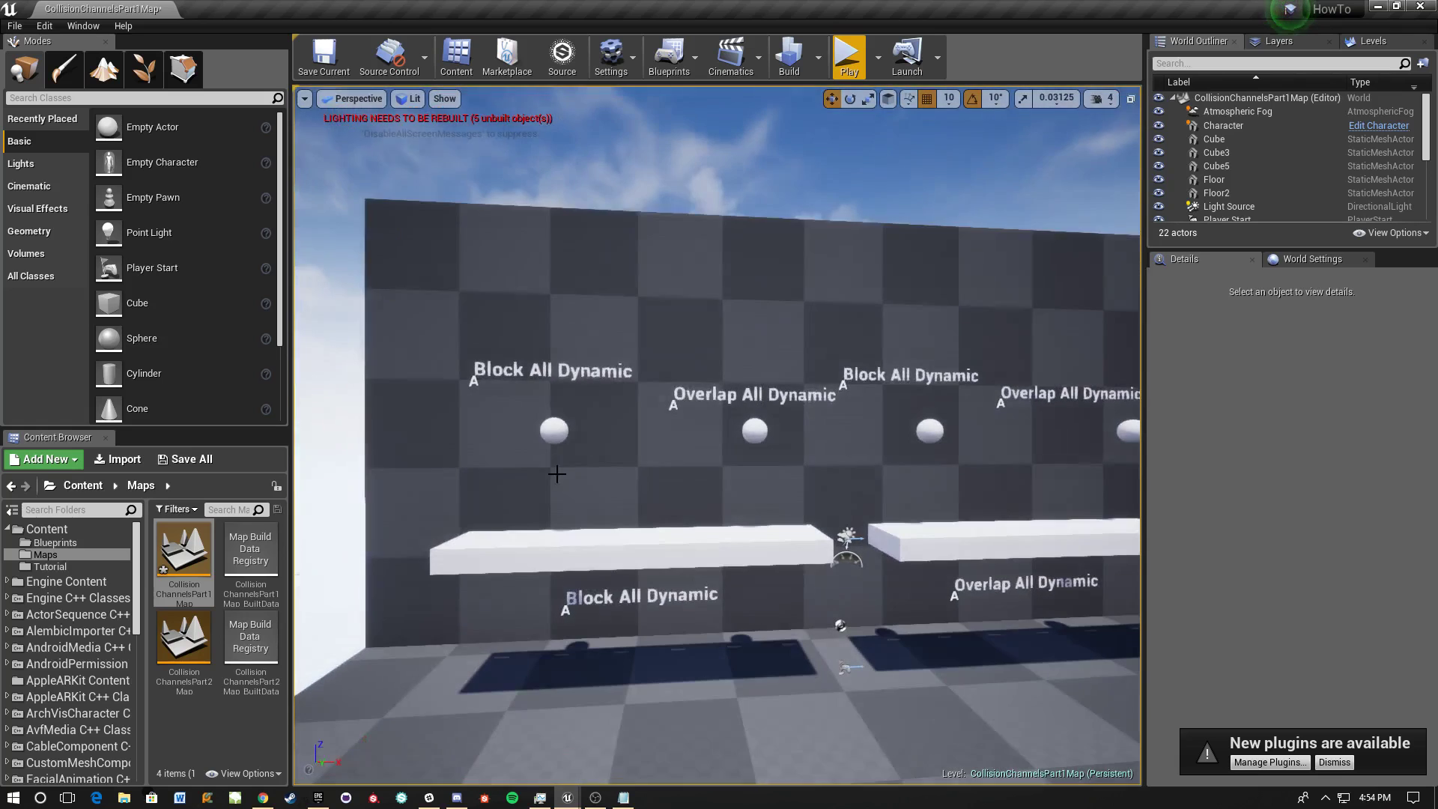
Examine the collision presets of the four spheres and the two white platforms in front of the wall.
{"action": "left_click", "coordinate": [555, 431]}
{"action": "left_click", "coordinate": [755, 431]}
{"action": "left_click", "coordinate": [696, 552]}
{"action": "right_click_drag", "start_coordinate": [696, 553], "coordinate": [671, 509]}
{"action": "left_click", "coordinate": [815, 499]}
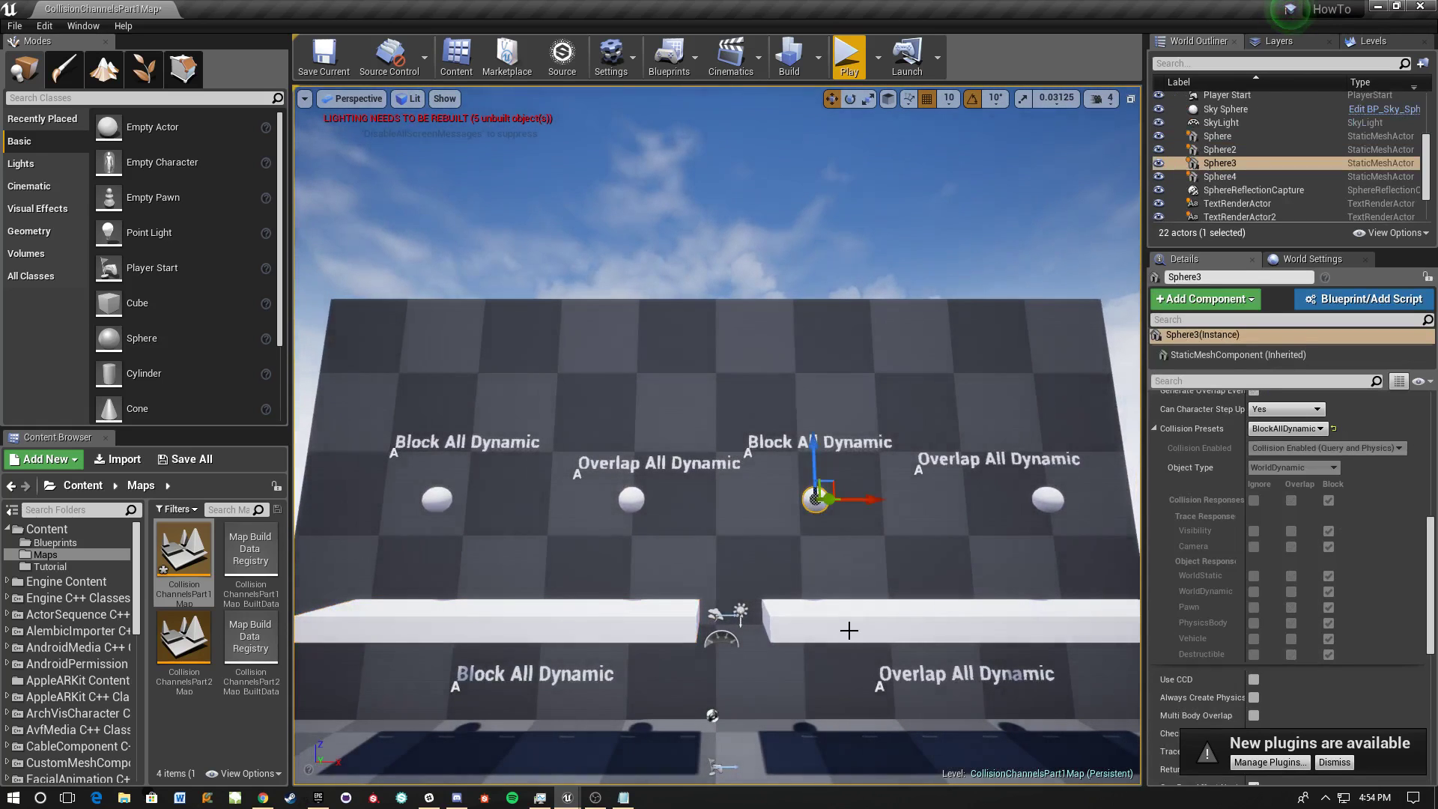
{"action": "left_click", "coordinate": [847, 629]}
{"action": "left_click", "coordinate": [1046, 499]}
{"action": "right_click_drag", "start_coordinate": [1045, 500], "coordinate": [947, 517]}
{"action": "right_click_drag", "start_coordinate": [766, 468], "coordinate": [809, 483]}
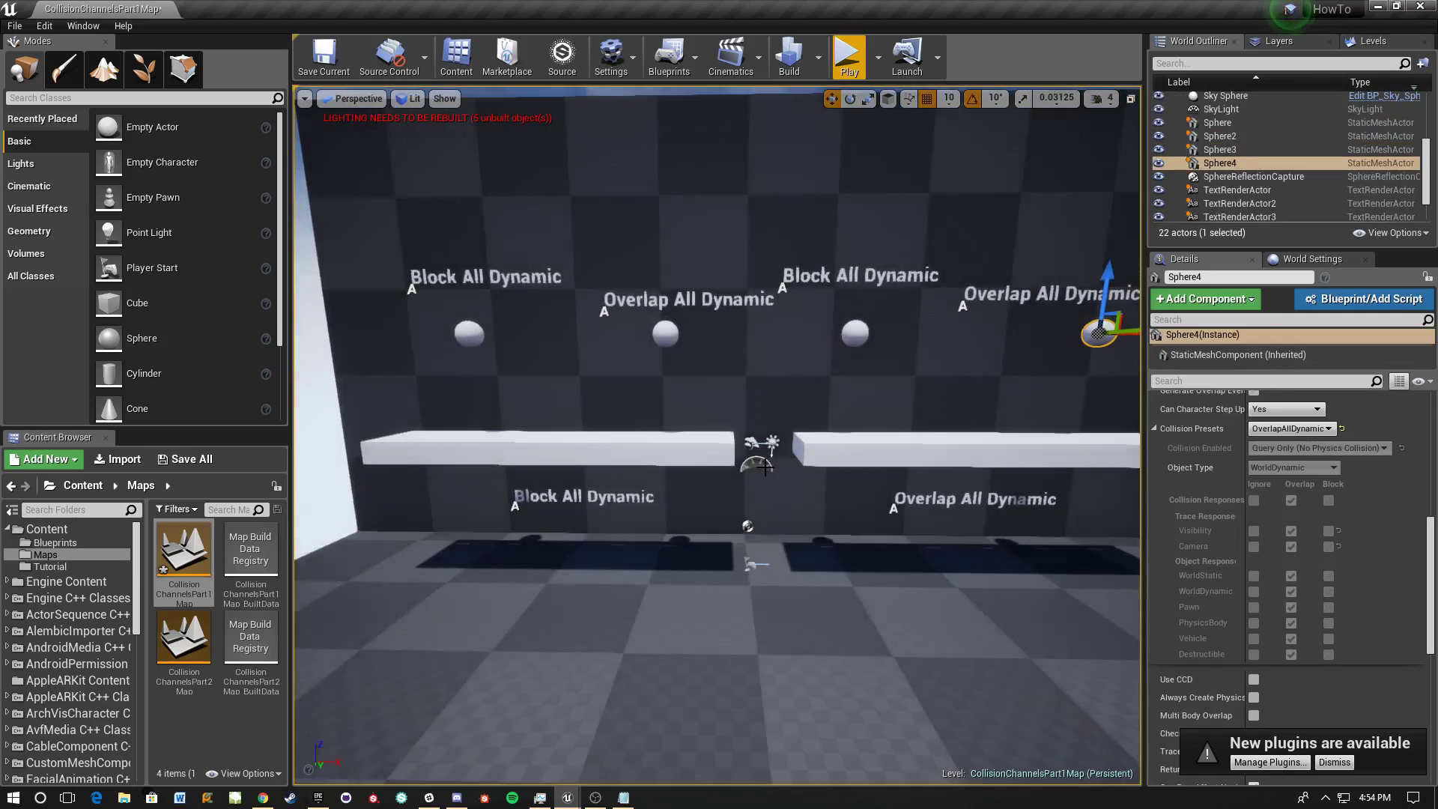
{"action": "right_click_drag", "start_coordinate": [889, 462], "coordinate": [929, 460]}
{"action": "right_click_drag", "start_coordinate": [618, 456], "coordinate": [618, 456]}
{"action": "right_click_drag", "start_coordinate": [917, 455], "coordinate": [736, 466]}
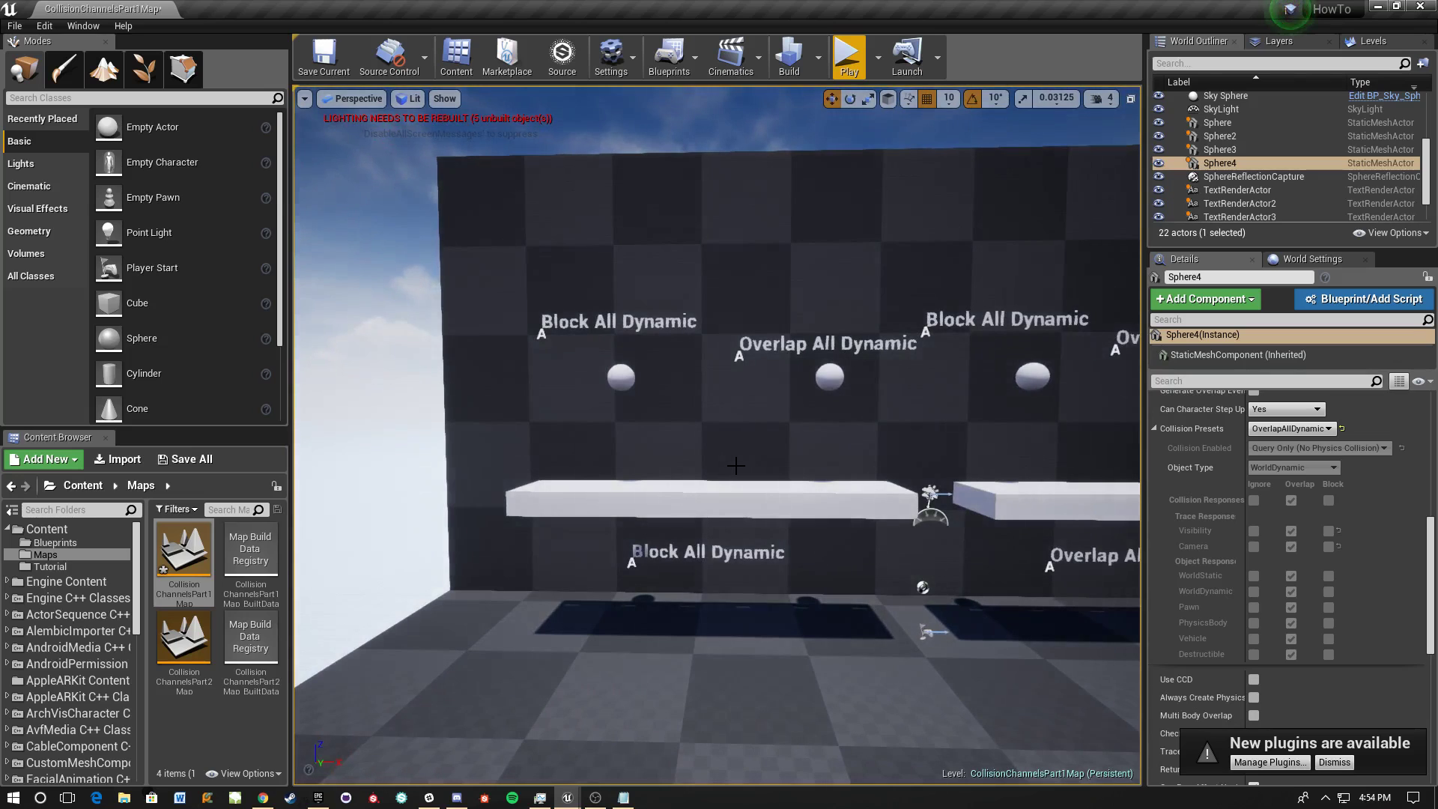
Select the leftmost sphere and examine its collision preset settings.
{"action": "left_click", "coordinate": [623, 382]}
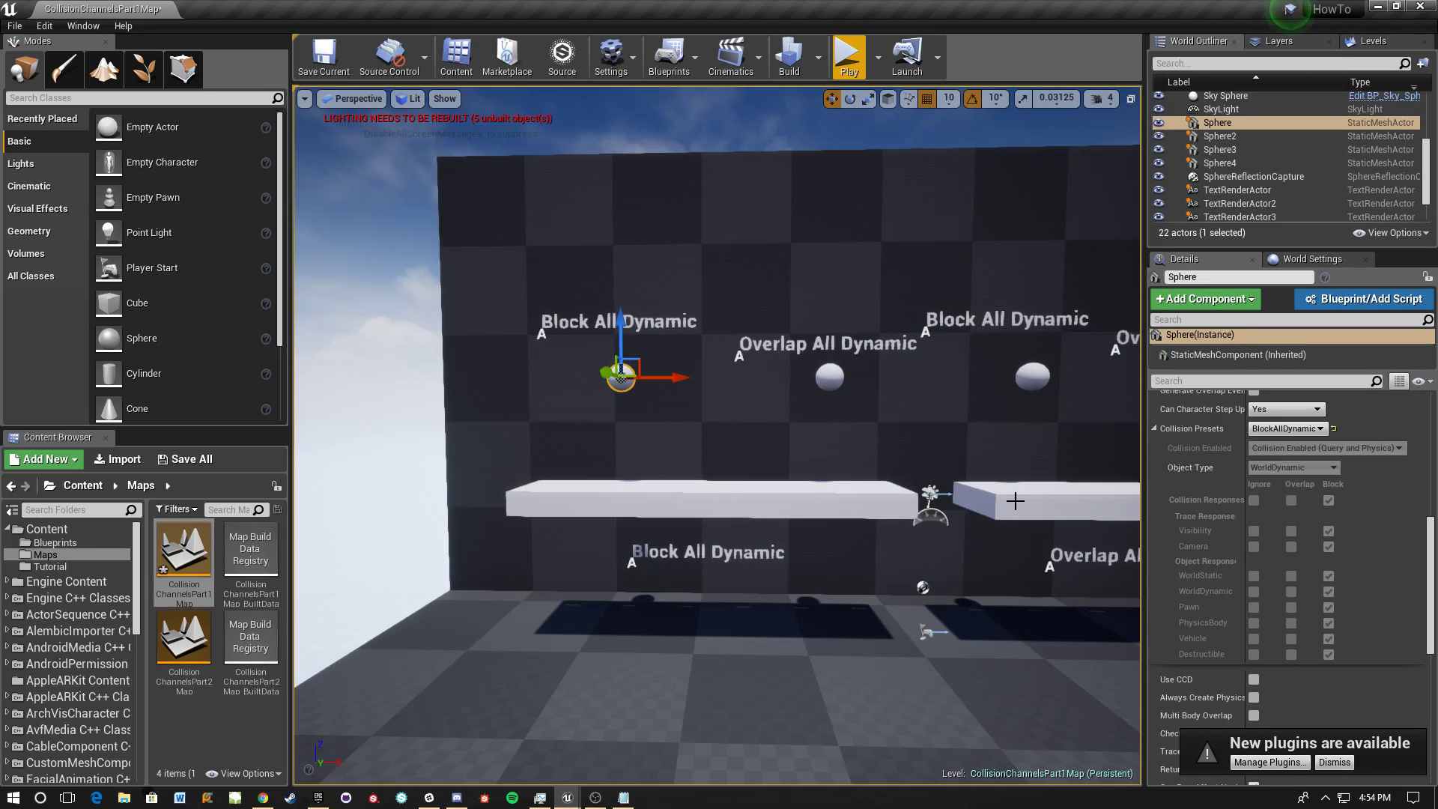
{"action": "scroll", "coordinate": [1310, 473], "scroll_direction": "up", "scroll_amount": 3}
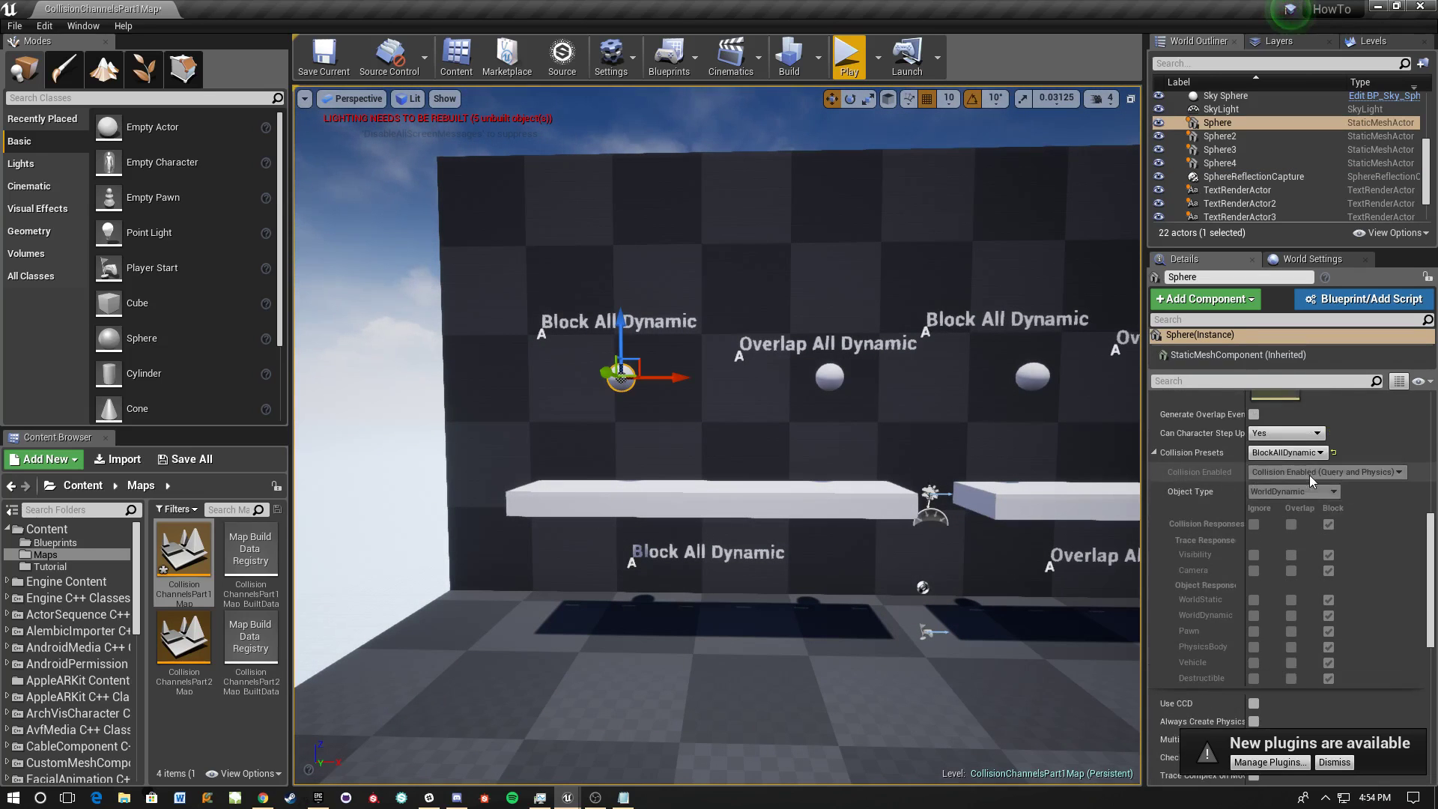
{"action": "scroll", "coordinate": [1340, 488], "scroll_direction": "down", "scroll_amount": 3}
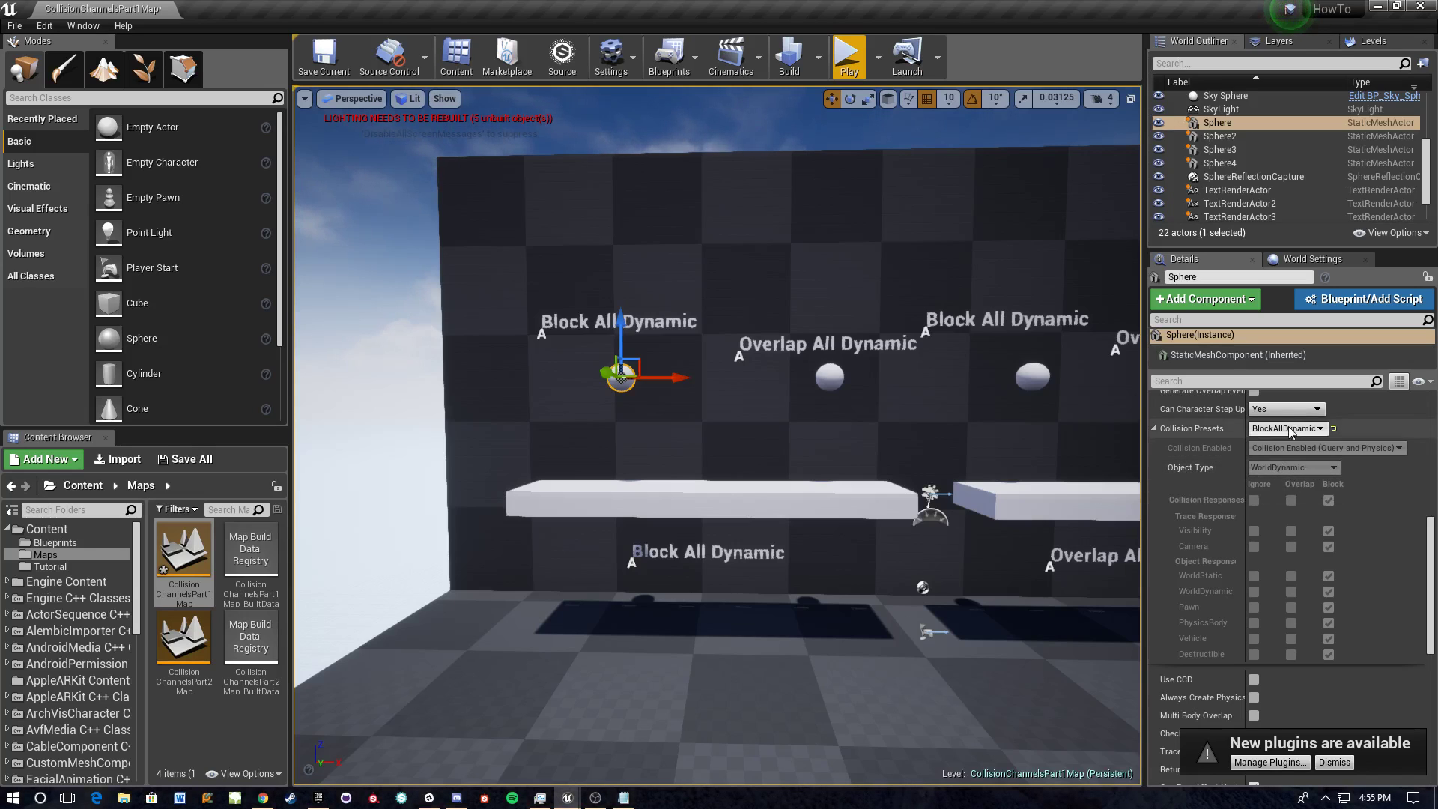
Try the Custom collision preset on the leftmost sphere, view its object type choices, and restore BlockAllDynamic.
{"action": "left_click", "coordinate": [1283, 429]}
{"action": "left_click", "coordinate": [1286, 451]}
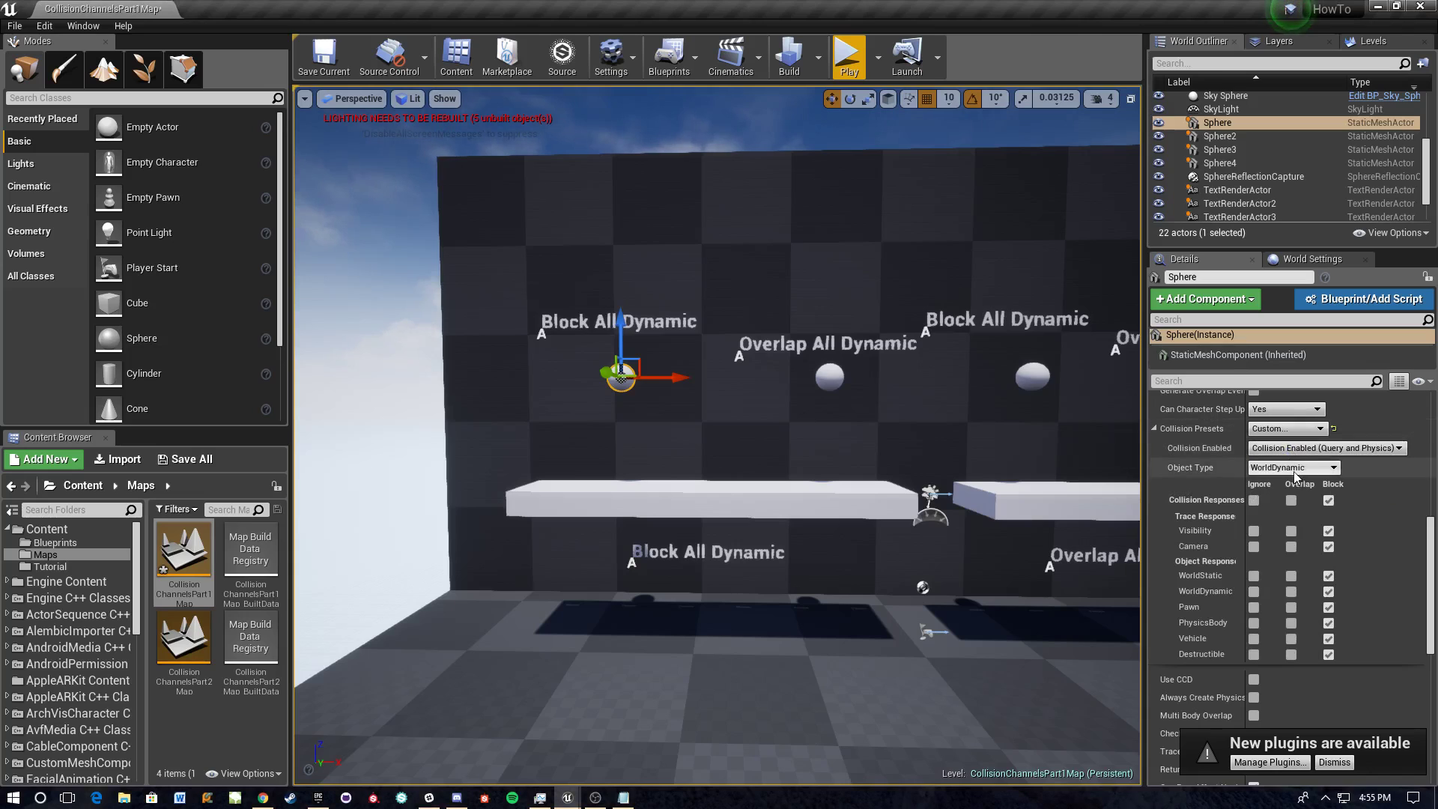
{"action": "left_click", "coordinate": [1287, 467]}
{"action": "left_click", "coordinate": [1286, 470]}
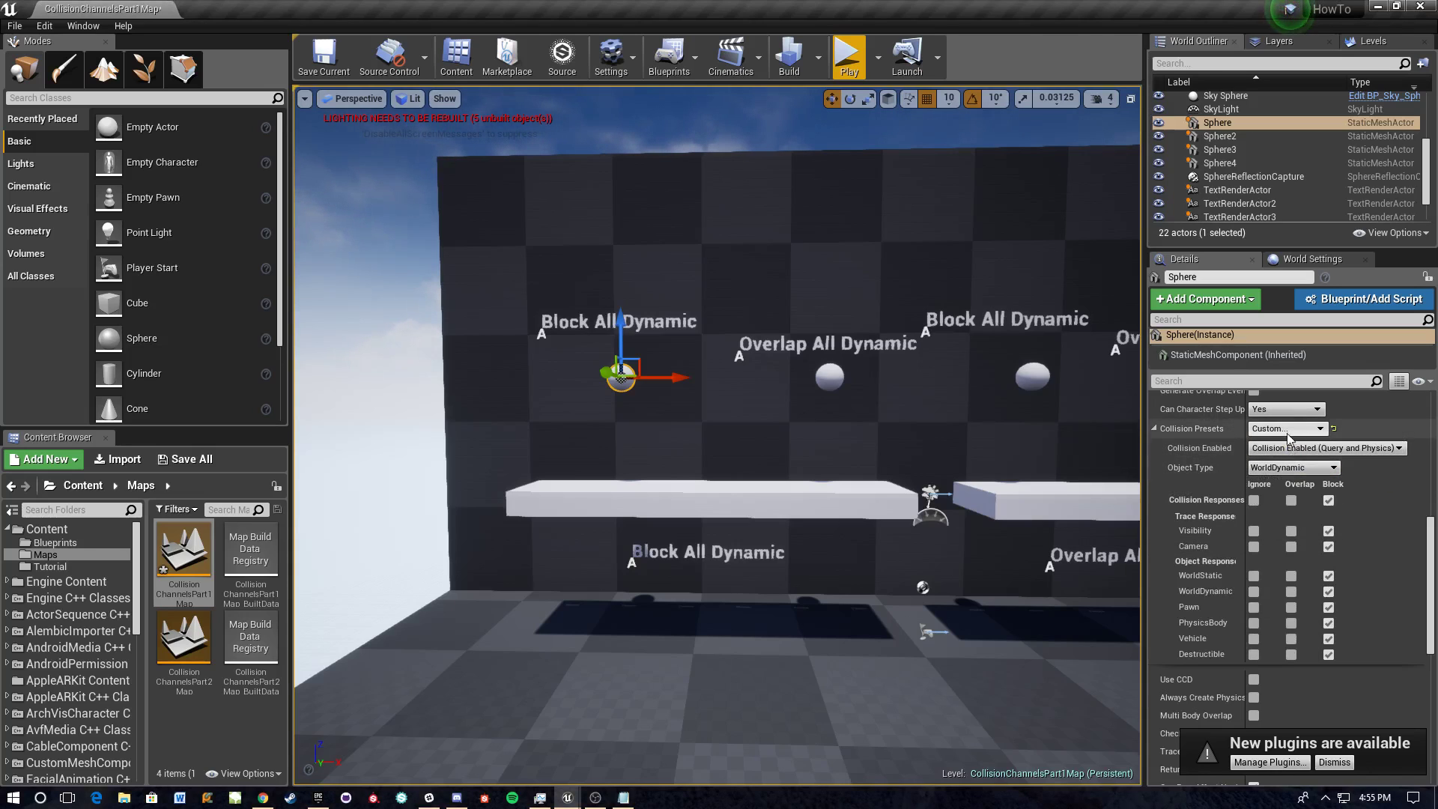
{"action": "left_click", "coordinate": [1286, 431]}
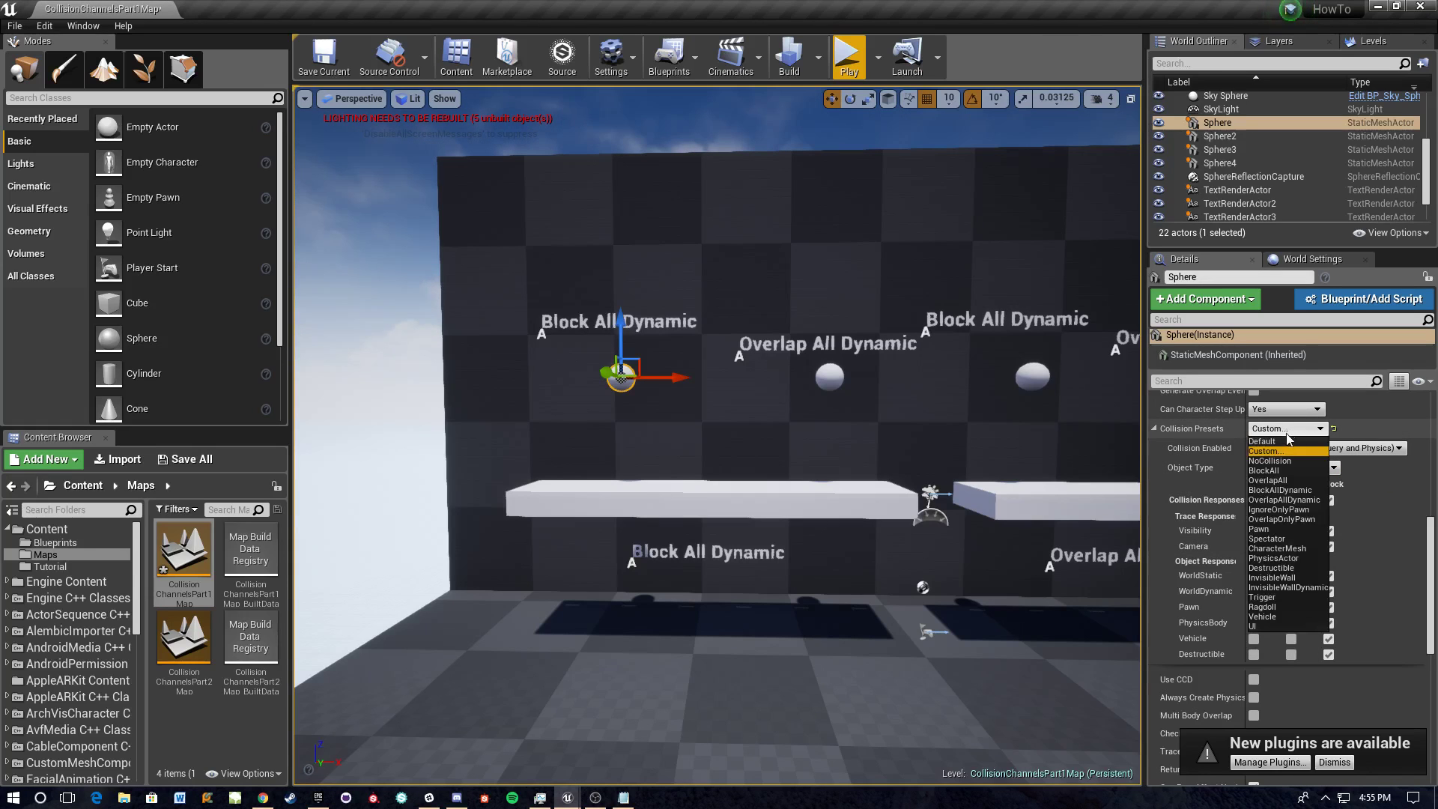
{"action": "left_click", "coordinate": [1281, 491]}
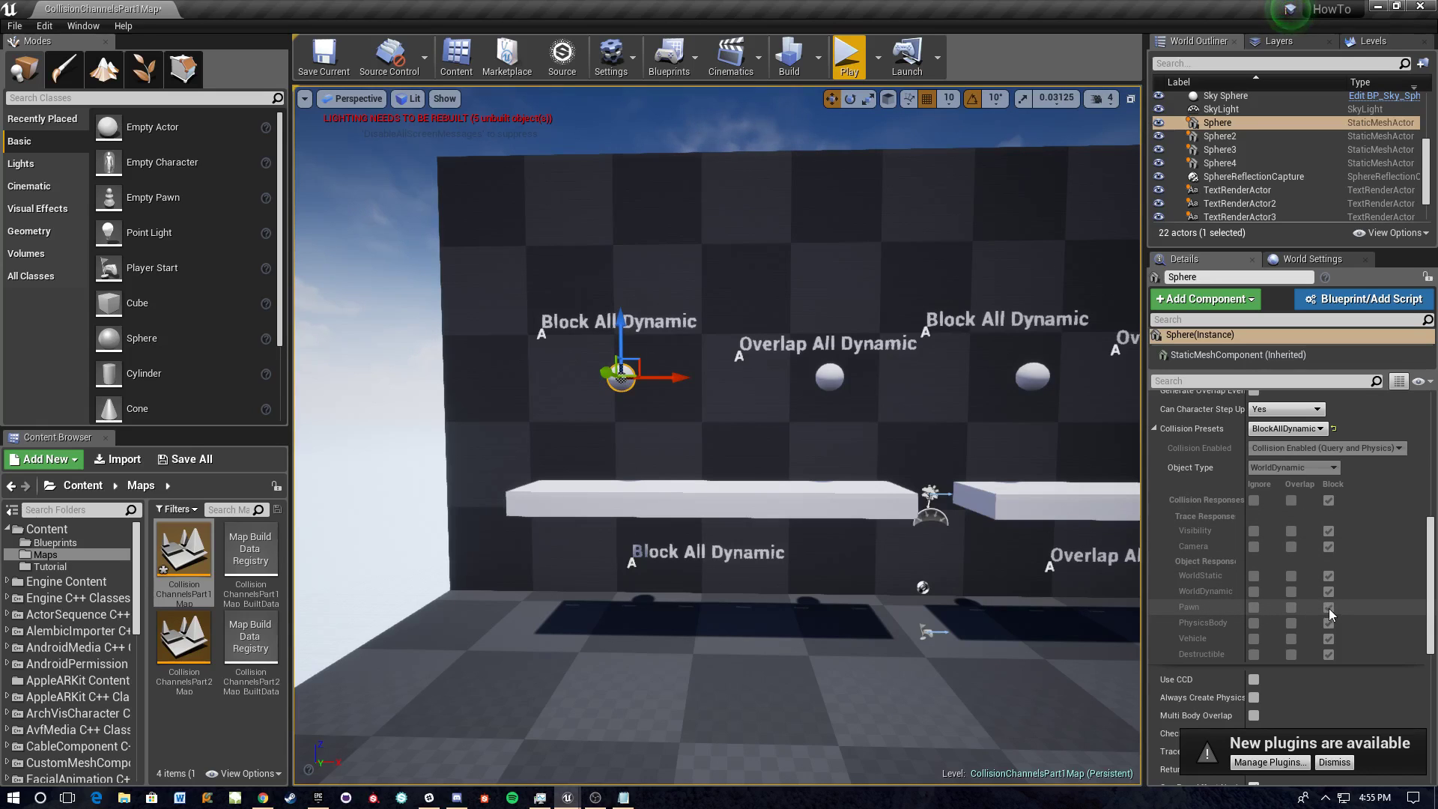
Examine the leftmost sphere's object type and its Ignore, Overlap and Block collision responses.
{"action": "key", "text": "d"}
{"action": "right_click_drag", "start_coordinate": [824, 464], "coordinate": [913, 477]}
{"action": "key", "text": "a"}
{"action": "key", "text": "d"}
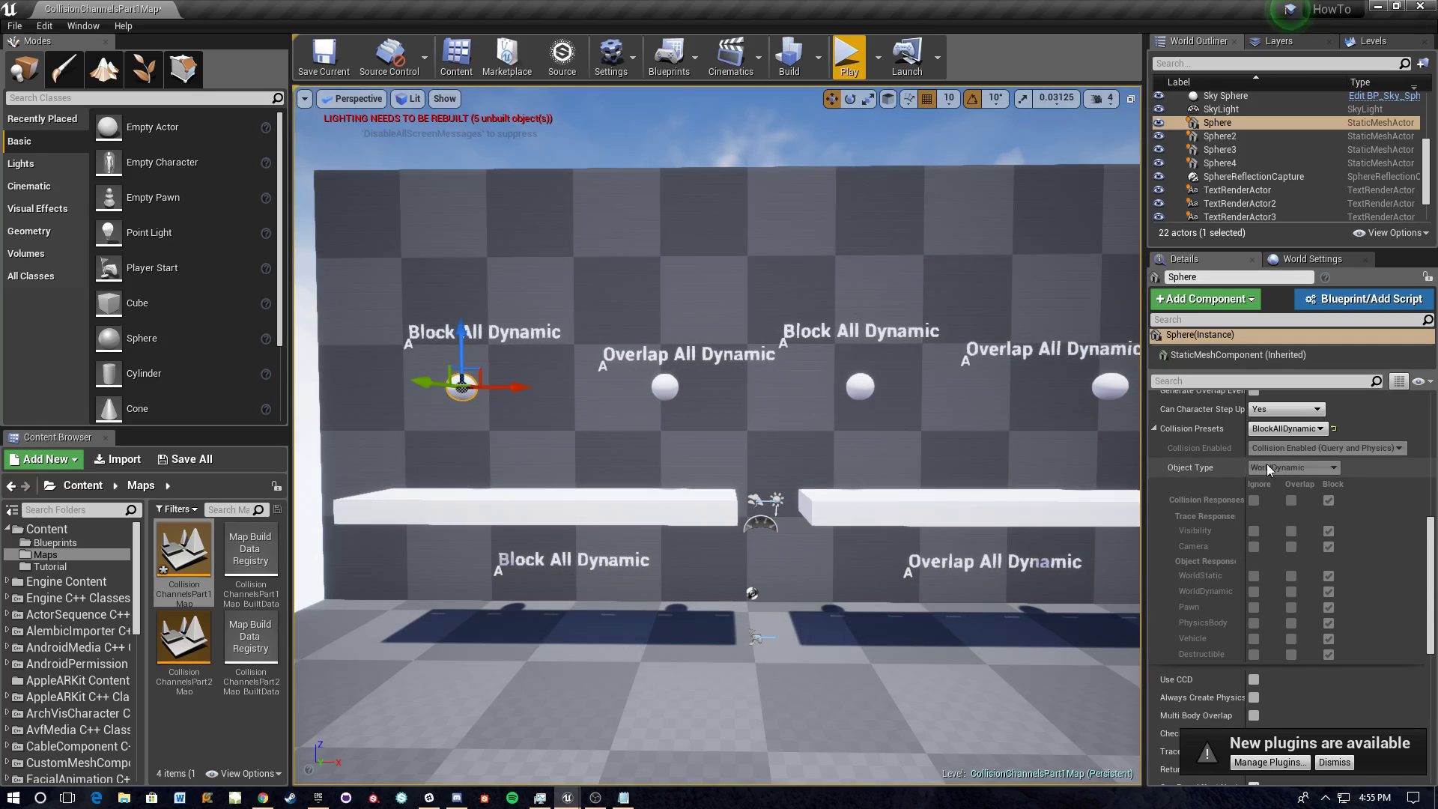
{"action": "left_click", "coordinate": [1329, 499]}
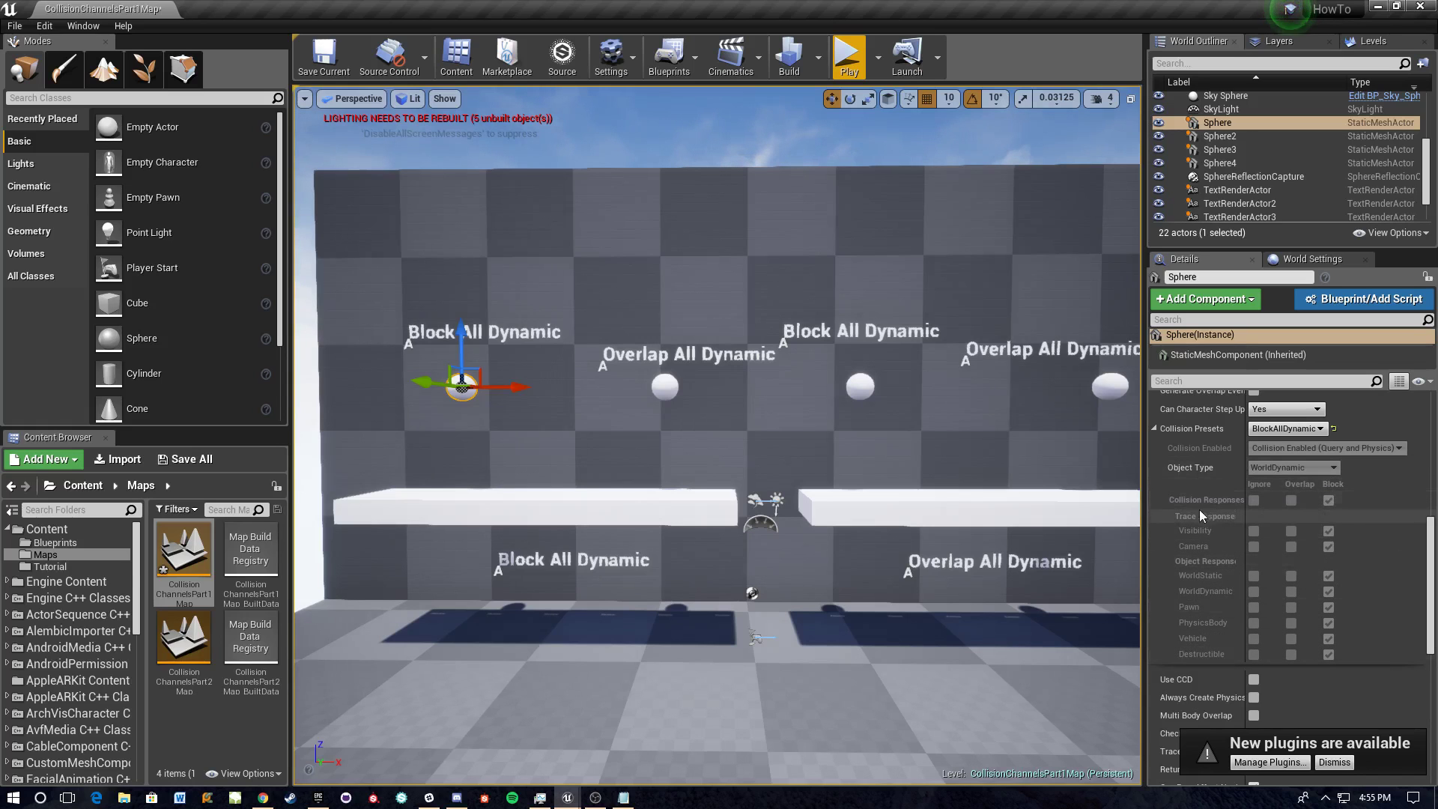
Play the level with the whole wall in view to observe how the spheres fall onto the platforms, and stop it.
{"action": "key", "text": "a"}
{"action": "right_click_drag", "start_coordinate": [828, 481], "coordinate": [856, 481]}
{"action": "key", "text": "d"}
{"action": "right_click_drag", "start_coordinate": [480, 377], "coordinate": [574, 415]}
{"action": "key", "text": "w"}
{"action": "key", "text": "a"}
{"action": "key", "text": "d"}
{"action": "key", "text": "a"}
{"action": "key", "text": "s"}
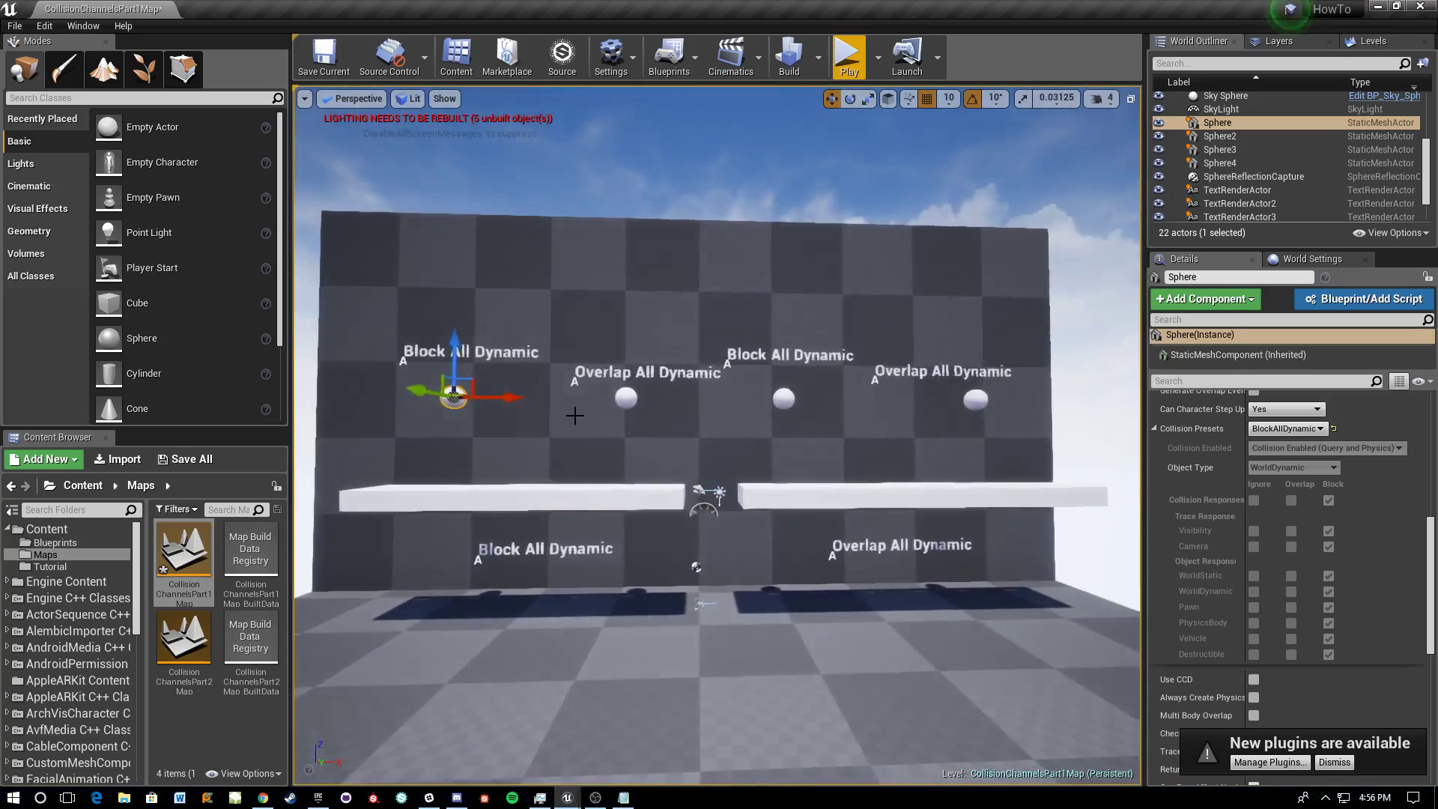
{"action": "scroll", "coordinate": [575, 415], "scroll_direction": "up", "scroll_amount": 2}
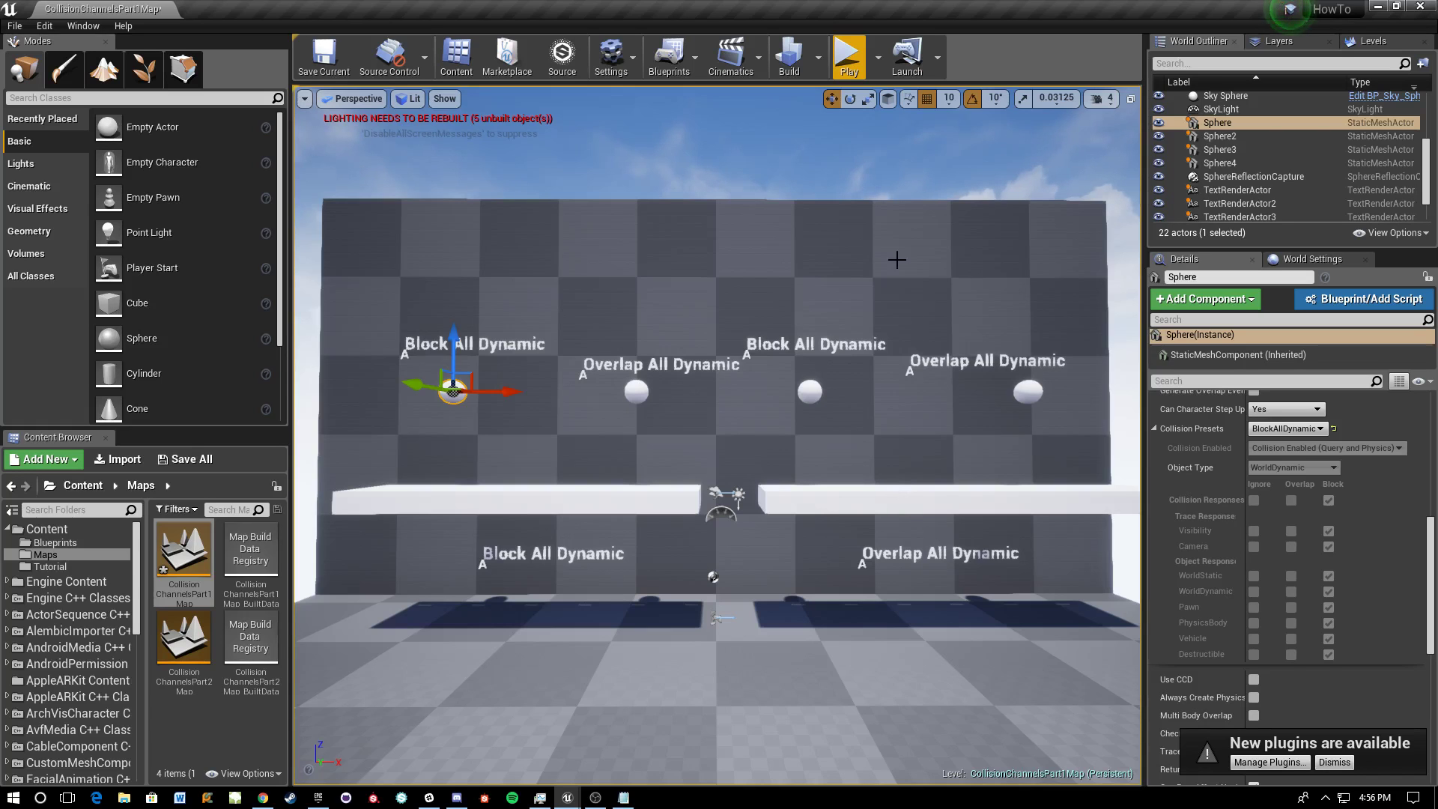
{"action": "left_click", "coordinate": [847, 60]}
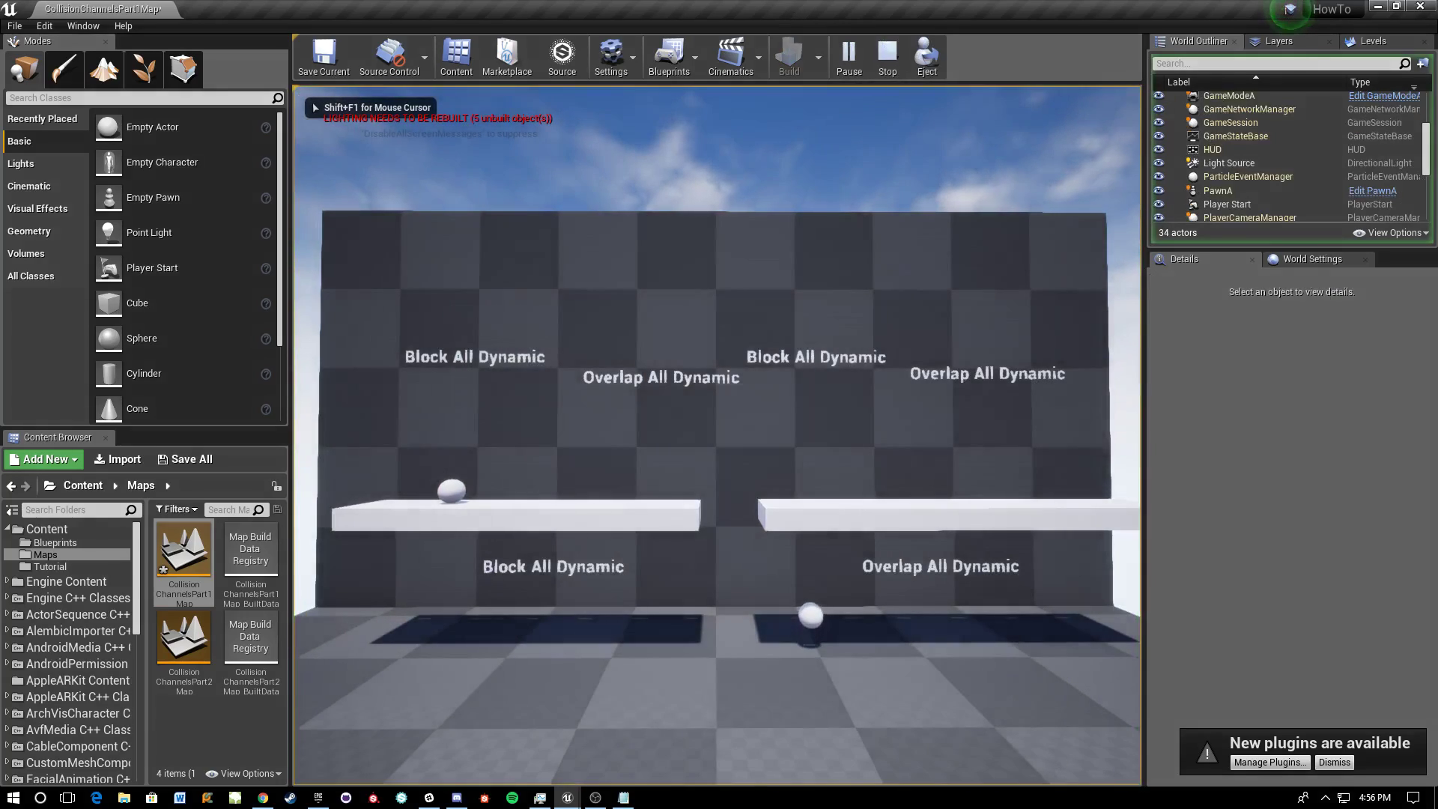
{"action": "key", "text": "Escape"}
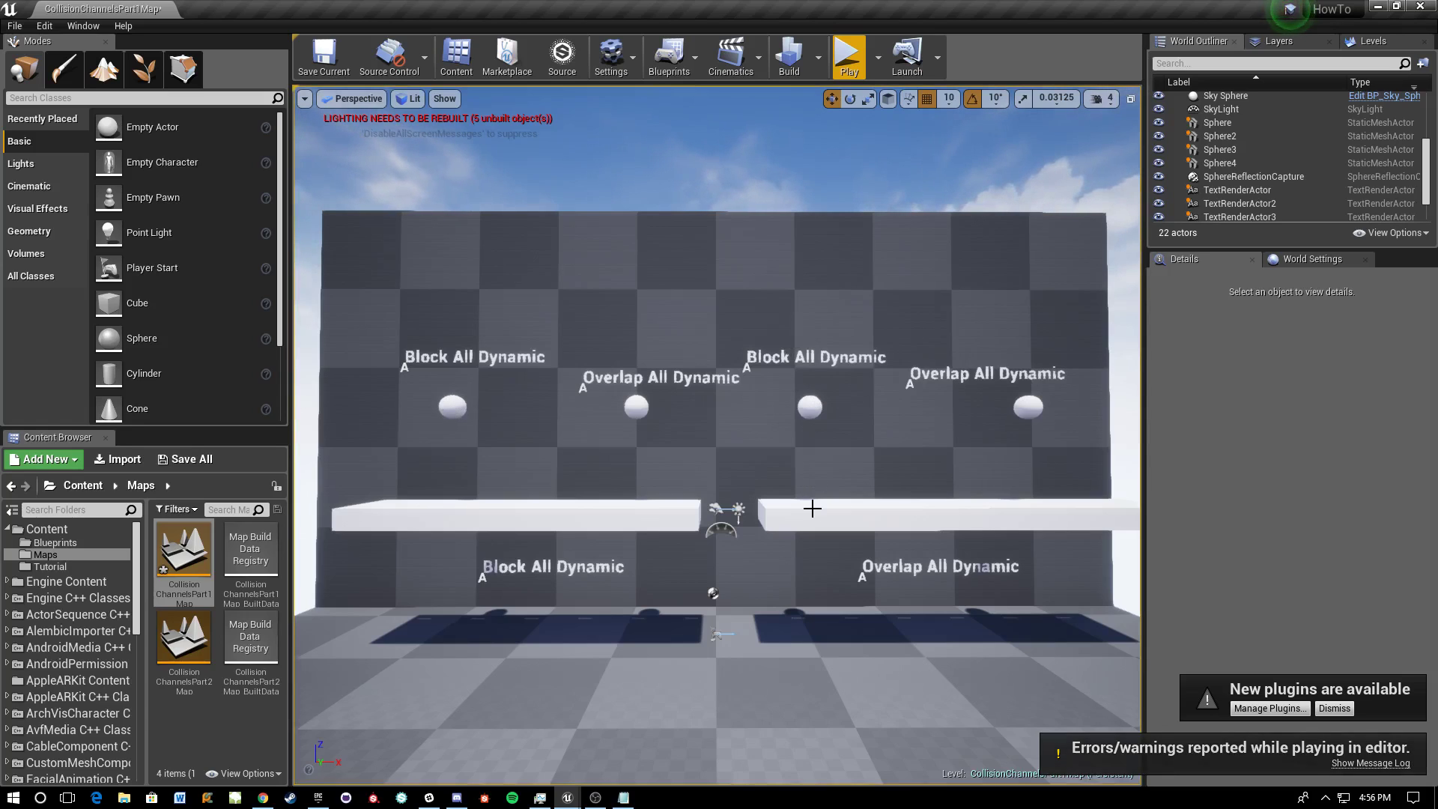
Compare the object type and WorldDynamic response of the leftmost sphere with those of the platform below it.
{"action": "right_click_drag", "start_coordinate": [655, 474], "coordinate": [595, 441]}
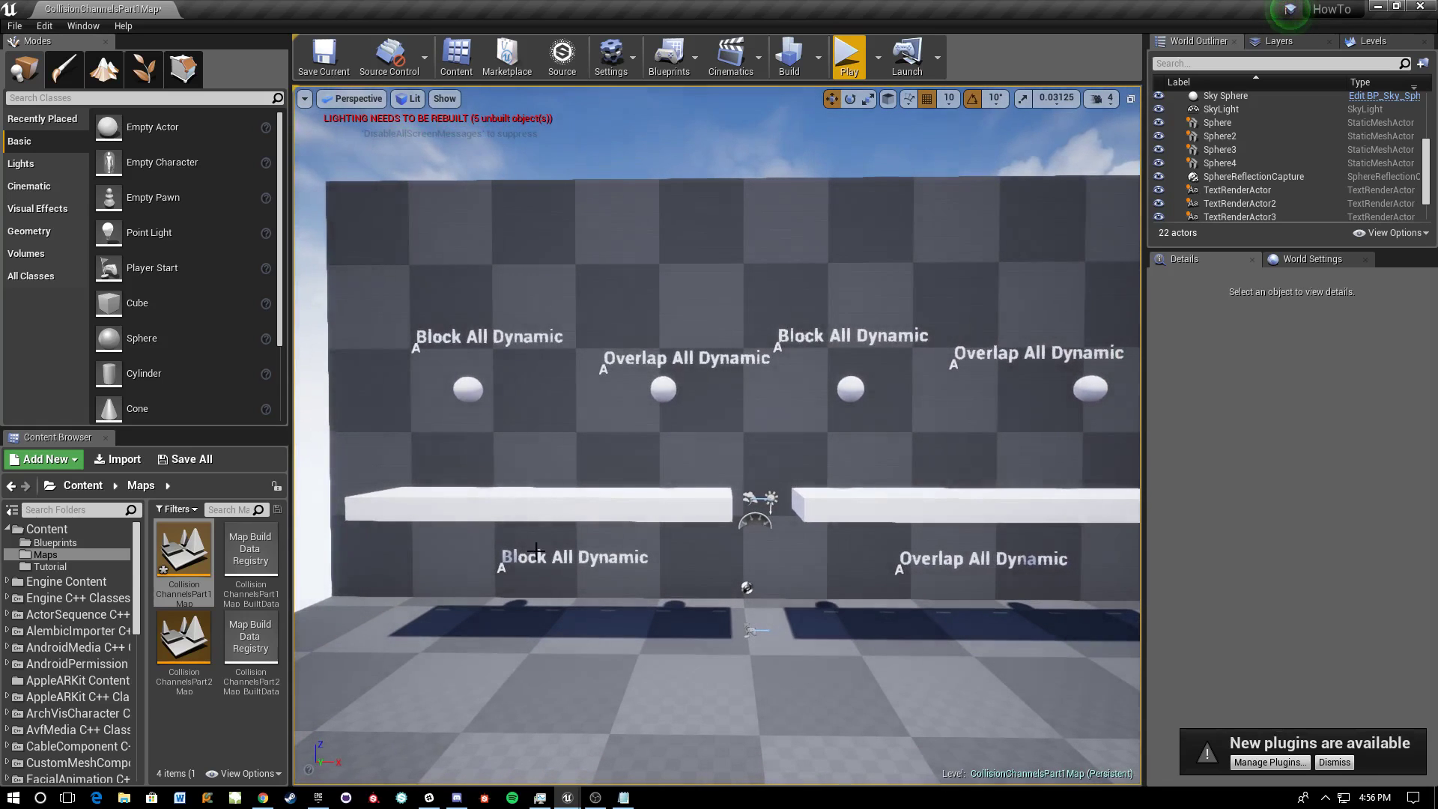
{"action": "left_click", "coordinate": [463, 386]}
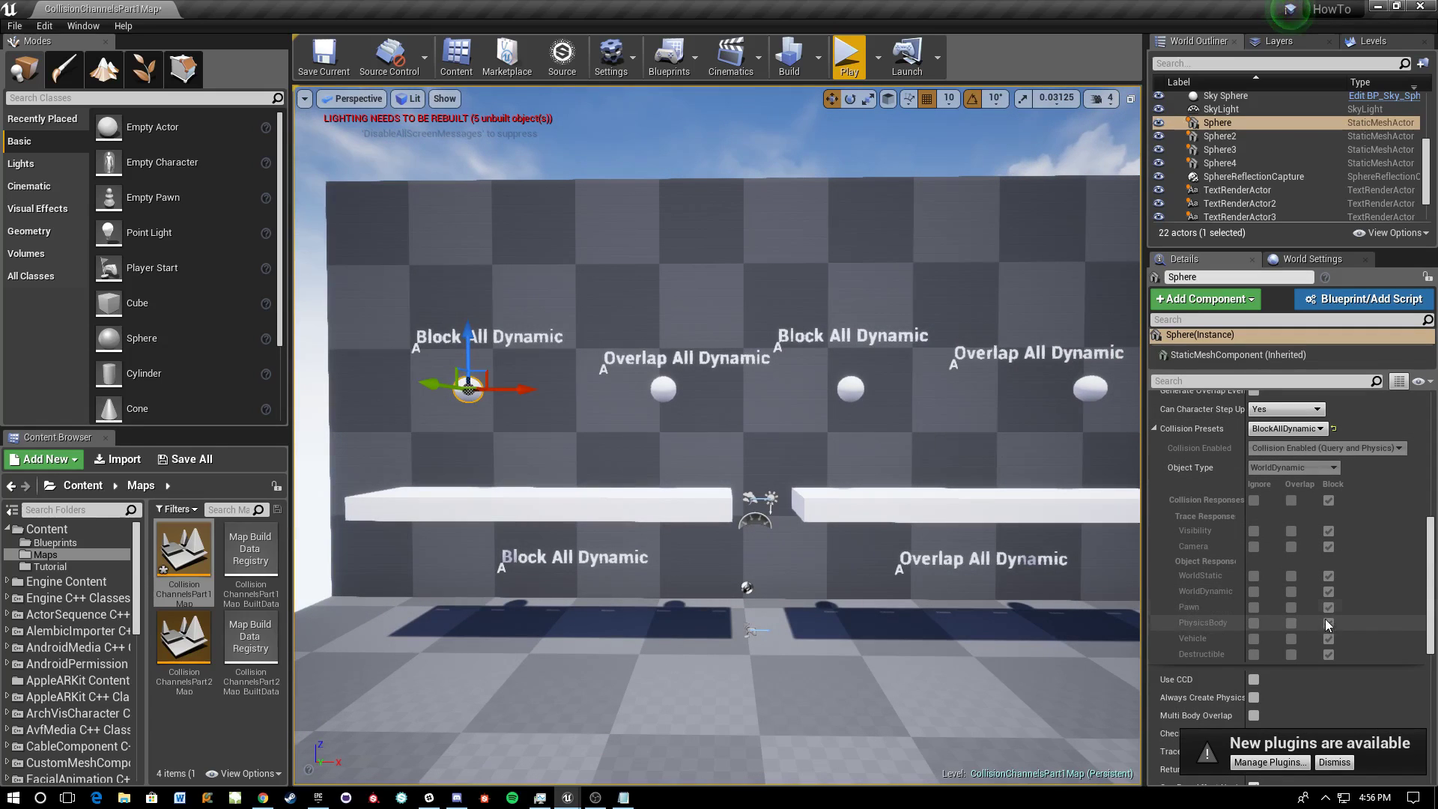
{"action": "left_click", "coordinate": [657, 508]}
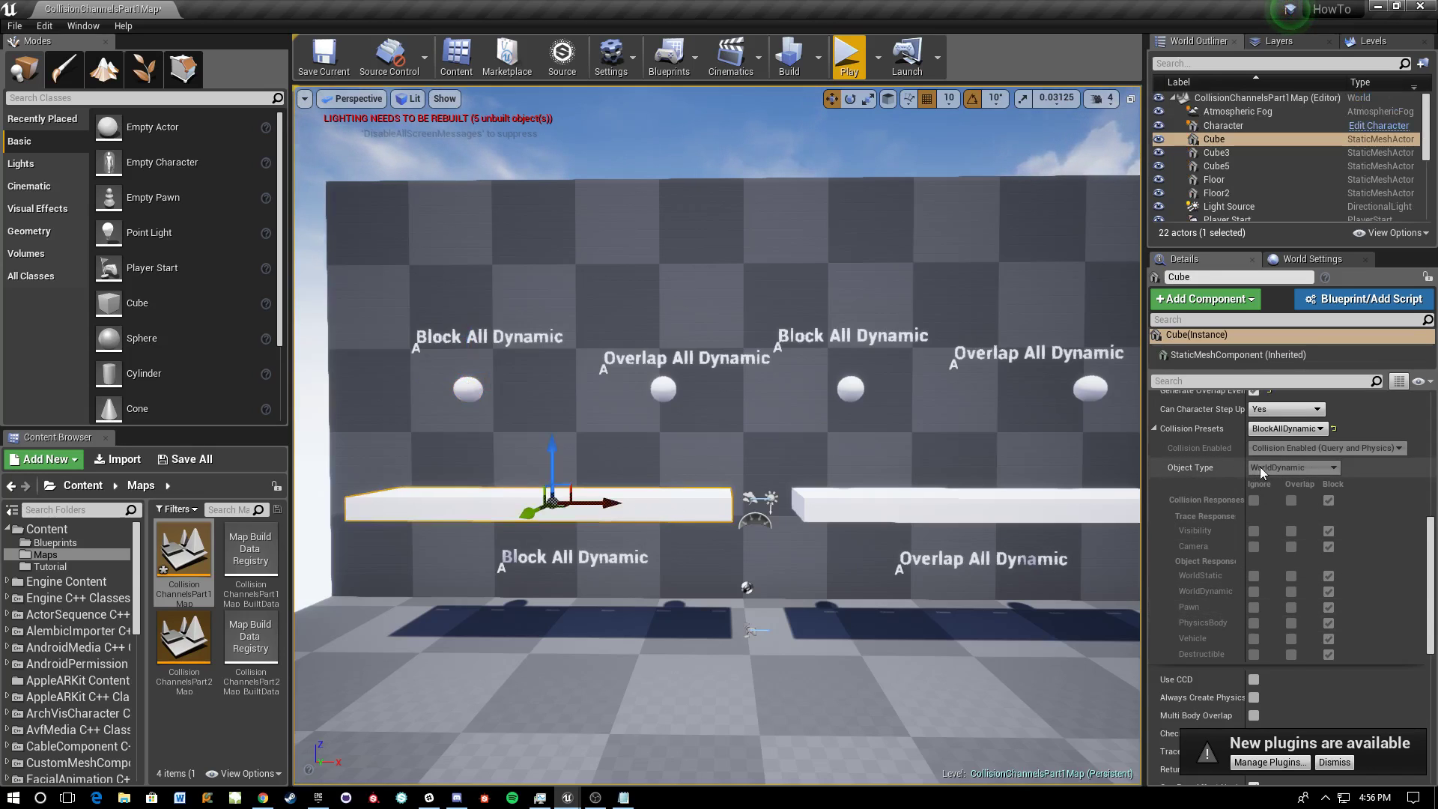
{"action": "left_click", "coordinate": [466, 386]}
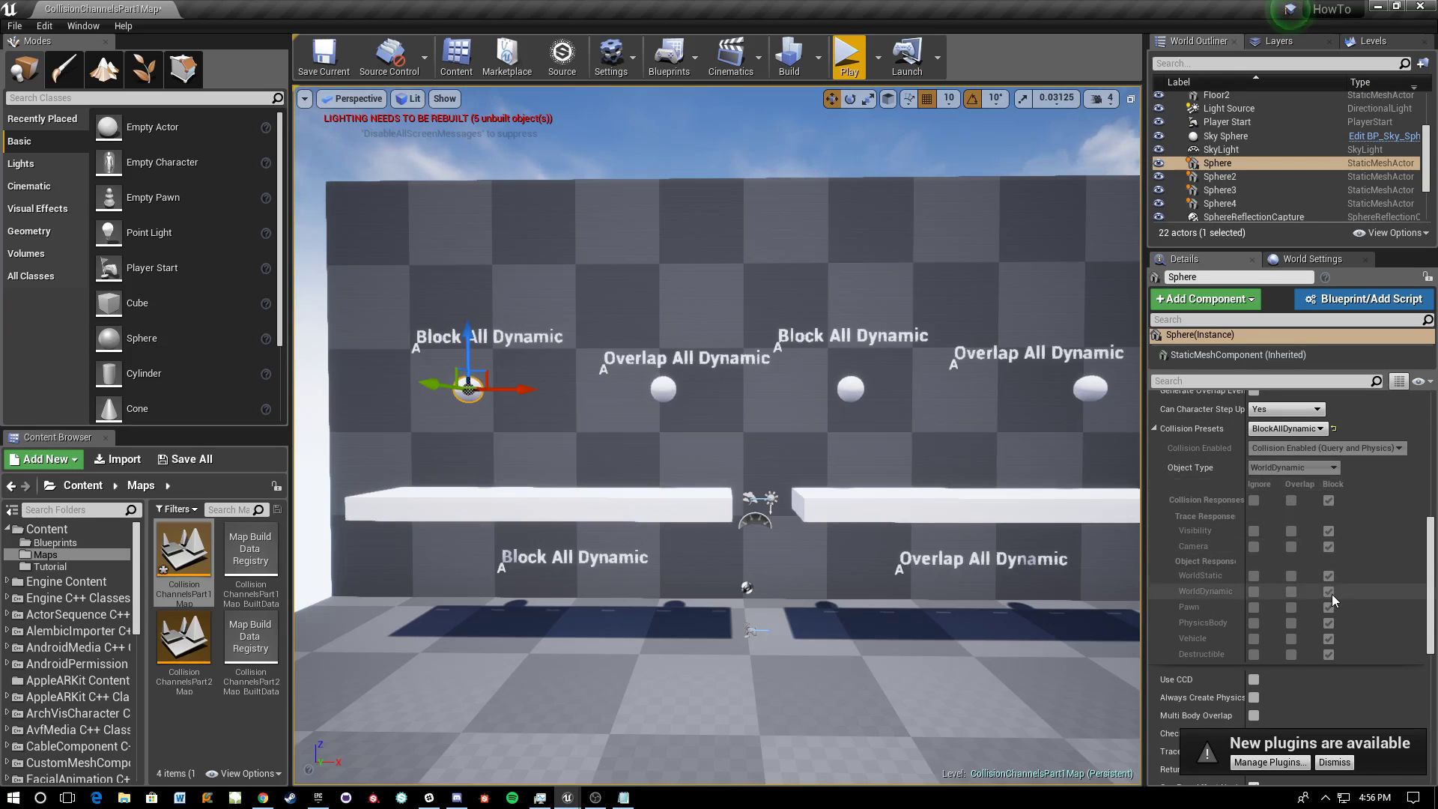
Compare the second sphere's WorldDynamic response with that of the platform below it, and check their interaction in a short play session.
{"action": "left_click", "coordinate": [663, 388]}
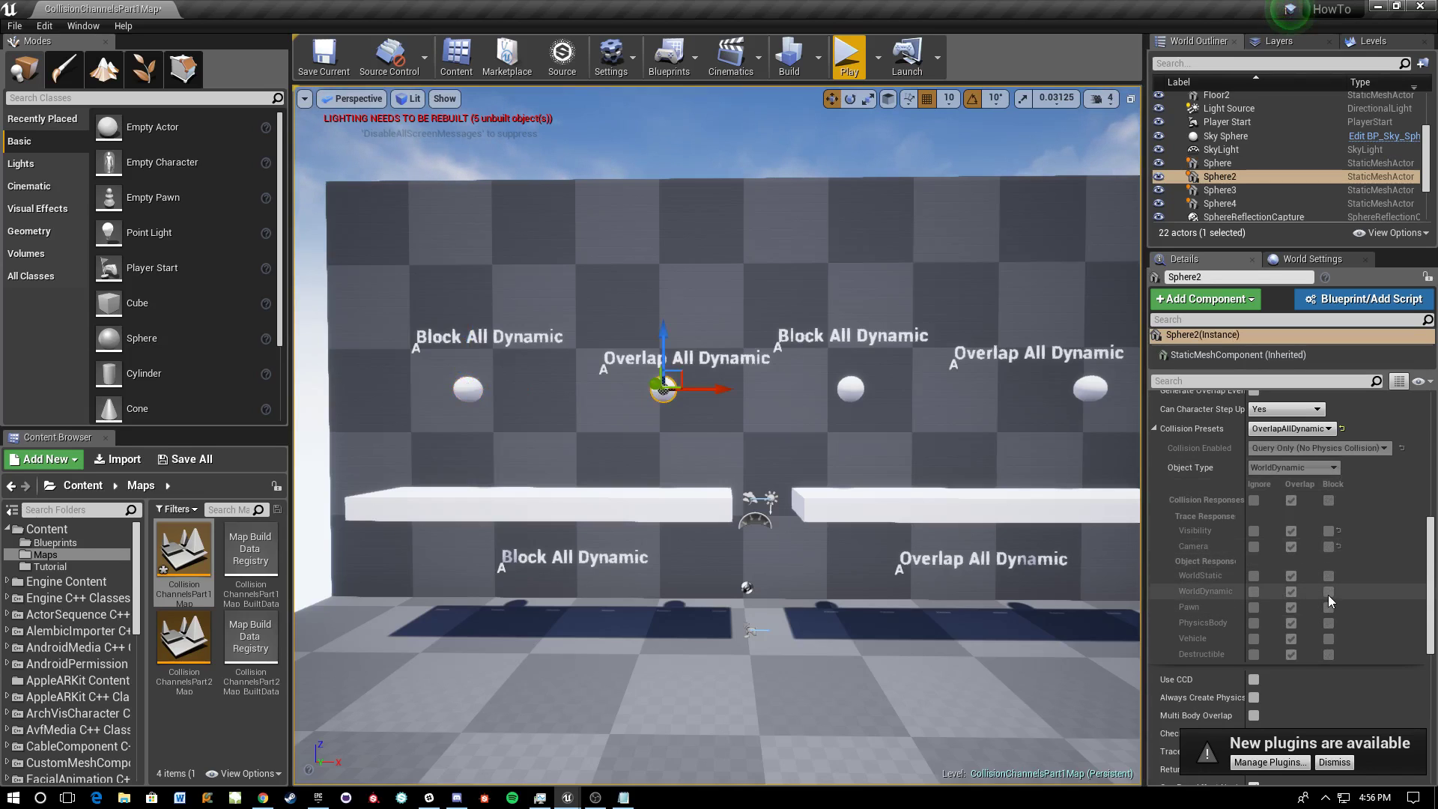
{"action": "left_click", "coordinate": [610, 500]}
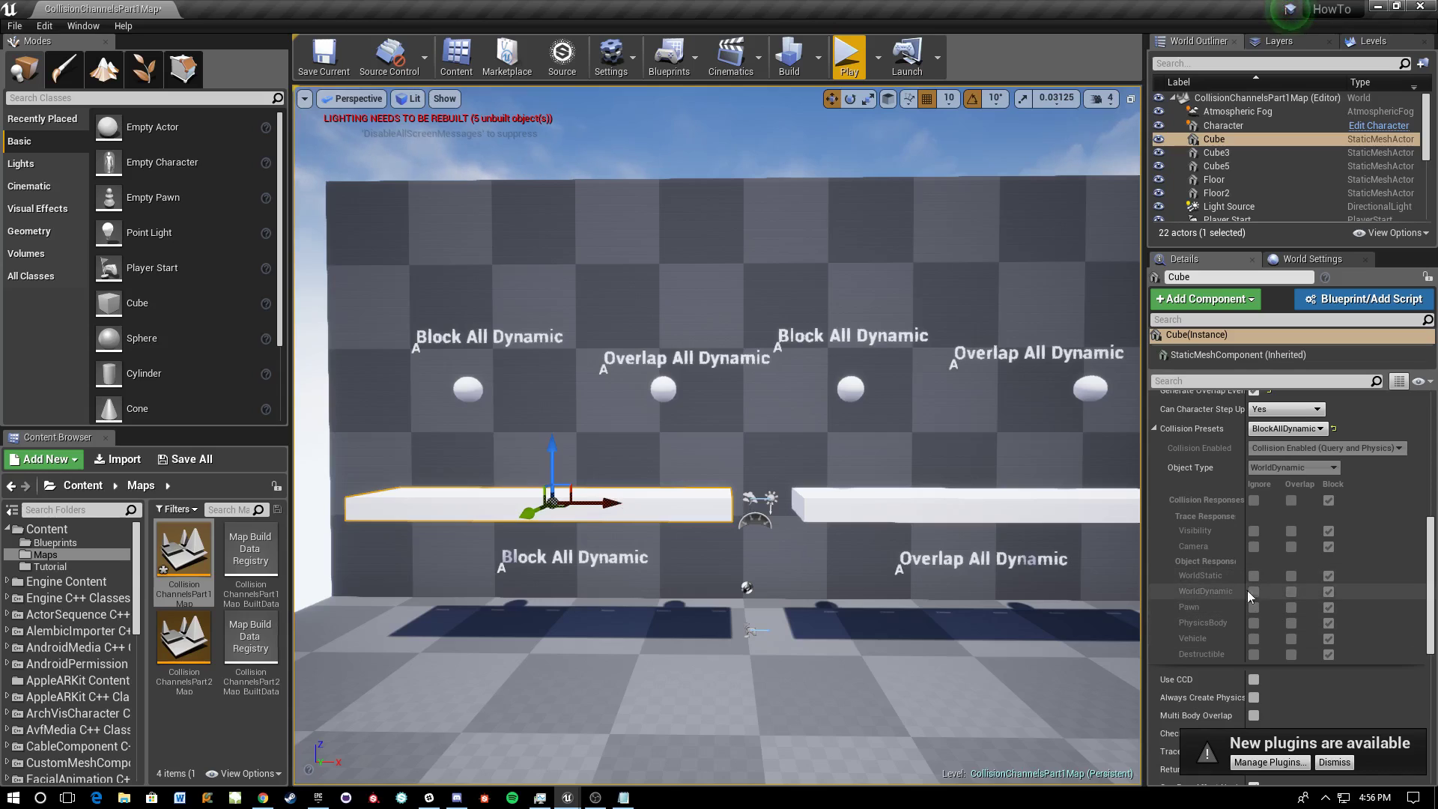
{"action": "left_click", "coordinate": [663, 389]}
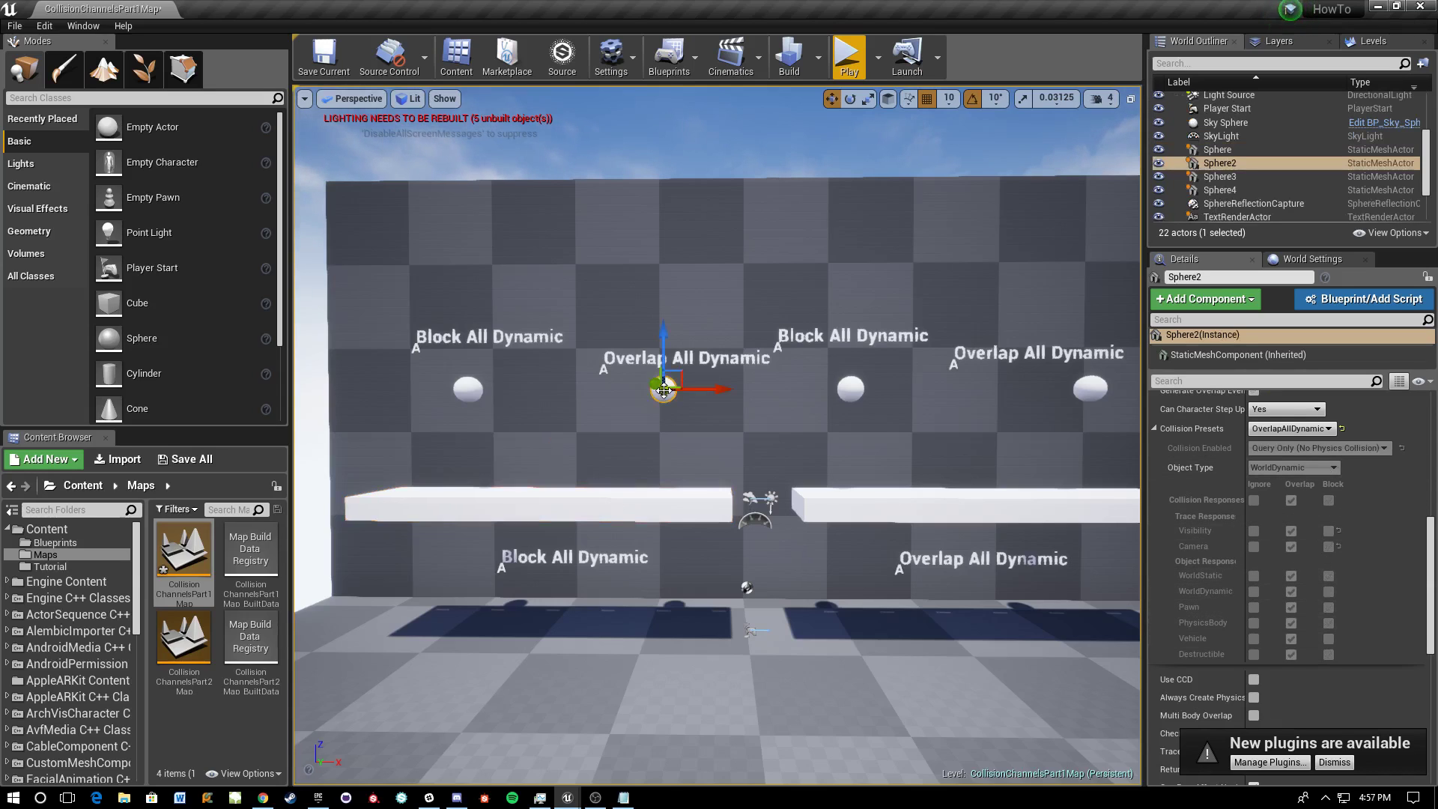
{"action": "left_click", "coordinate": [662, 507]}
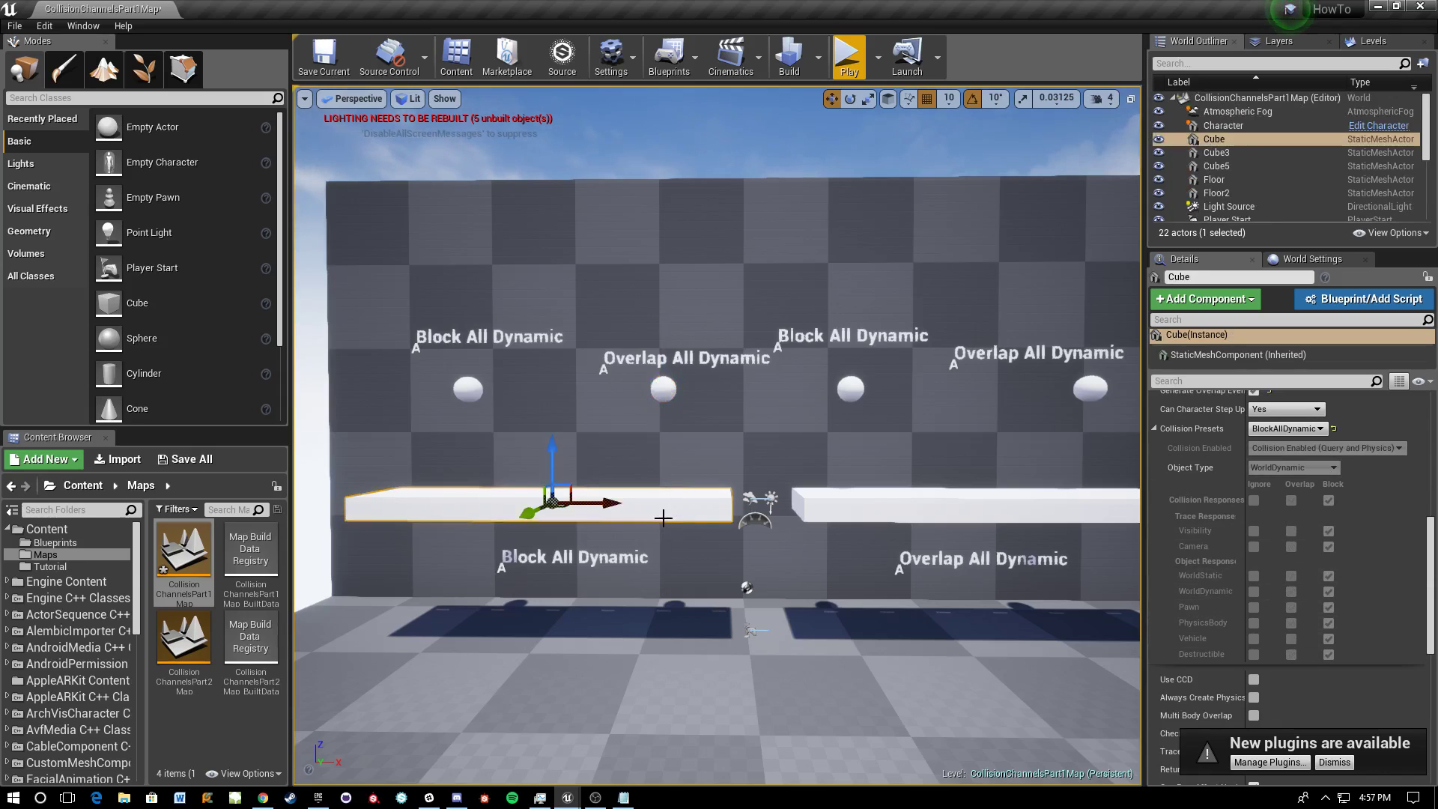
{"action": "left_click", "coordinate": [662, 386]}
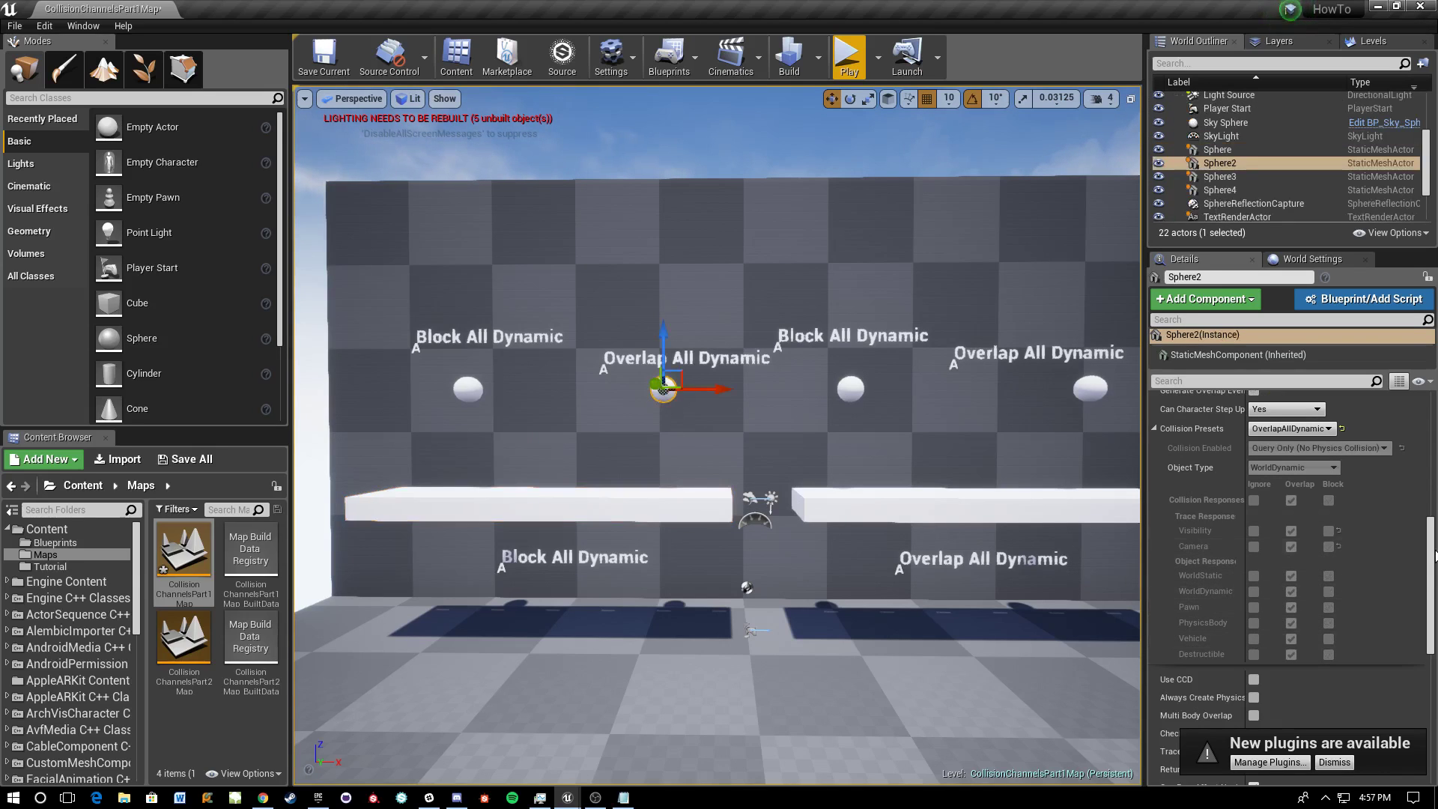
{"action": "left_click", "coordinate": [680, 506]}
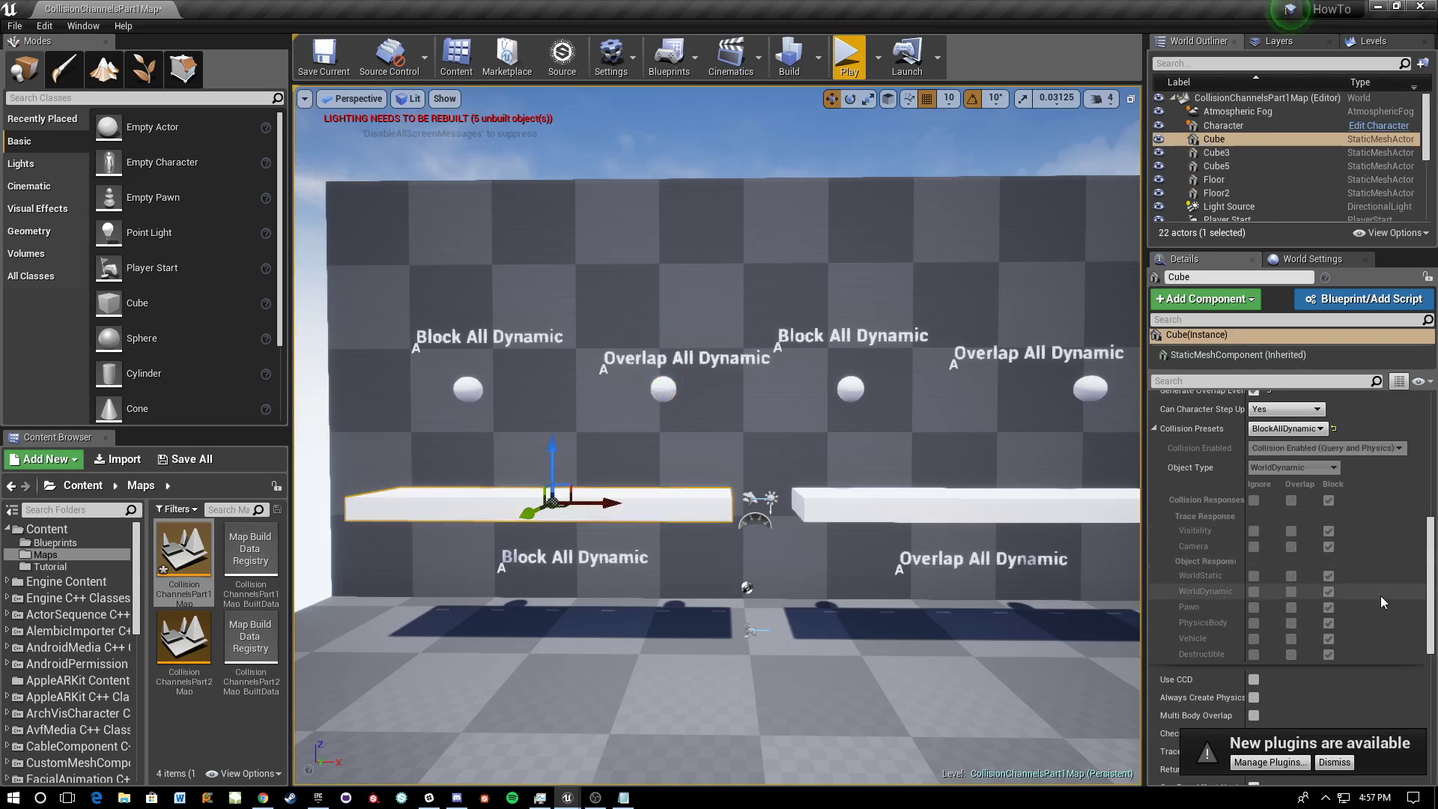
{"action": "key", "text": "alt+p"}
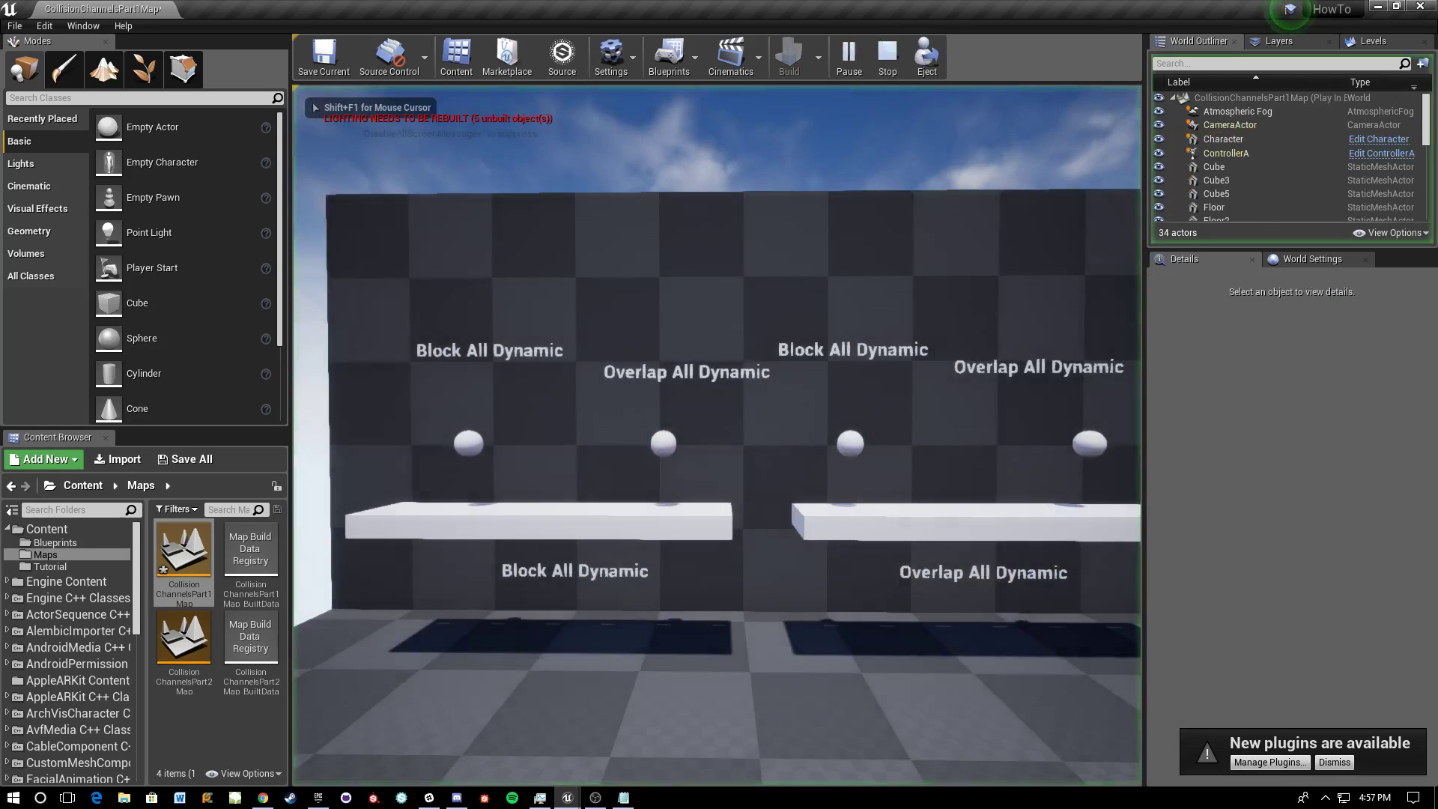
{"action": "key", "text": "Escape"}
Compare the collision responses of the third and fourth spheres with those of the Overlap All Dynamic platform.
{"action": "mouse_move", "coordinate": [658, 475]}
{"action": "right_mouse_down"}
{"action": "mouse_move", "coordinate": [737, 480]}
{"action": "mouse_move", "coordinate": [636, 481]}
{"action": "right_mouse_up"}
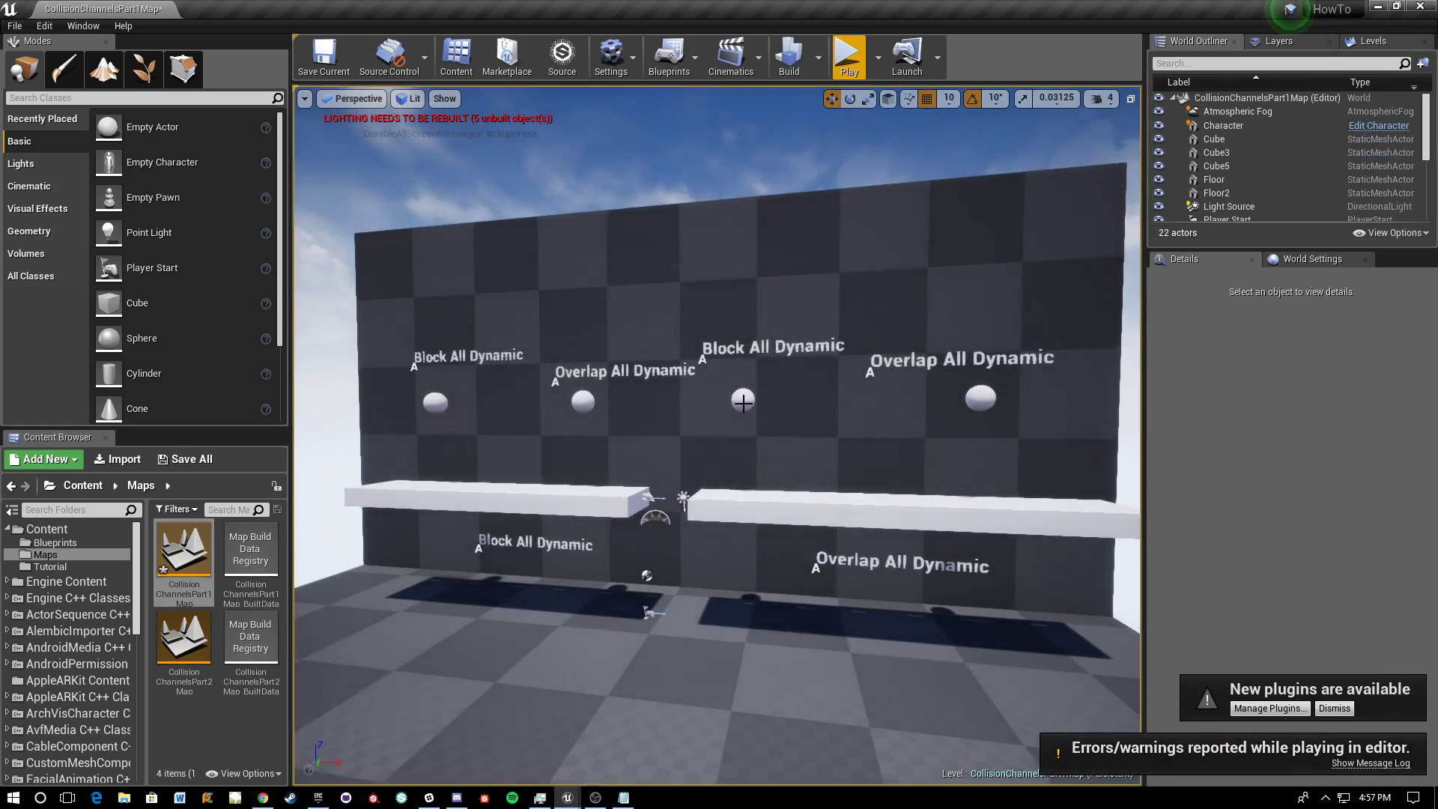
{"action": "left_click", "coordinate": [743, 400]}
{"action": "middle_click_drag", "start_coordinate": [805, 445], "coordinate": [853, 420]}
{"action": "left_click", "coordinate": [861, 394]}
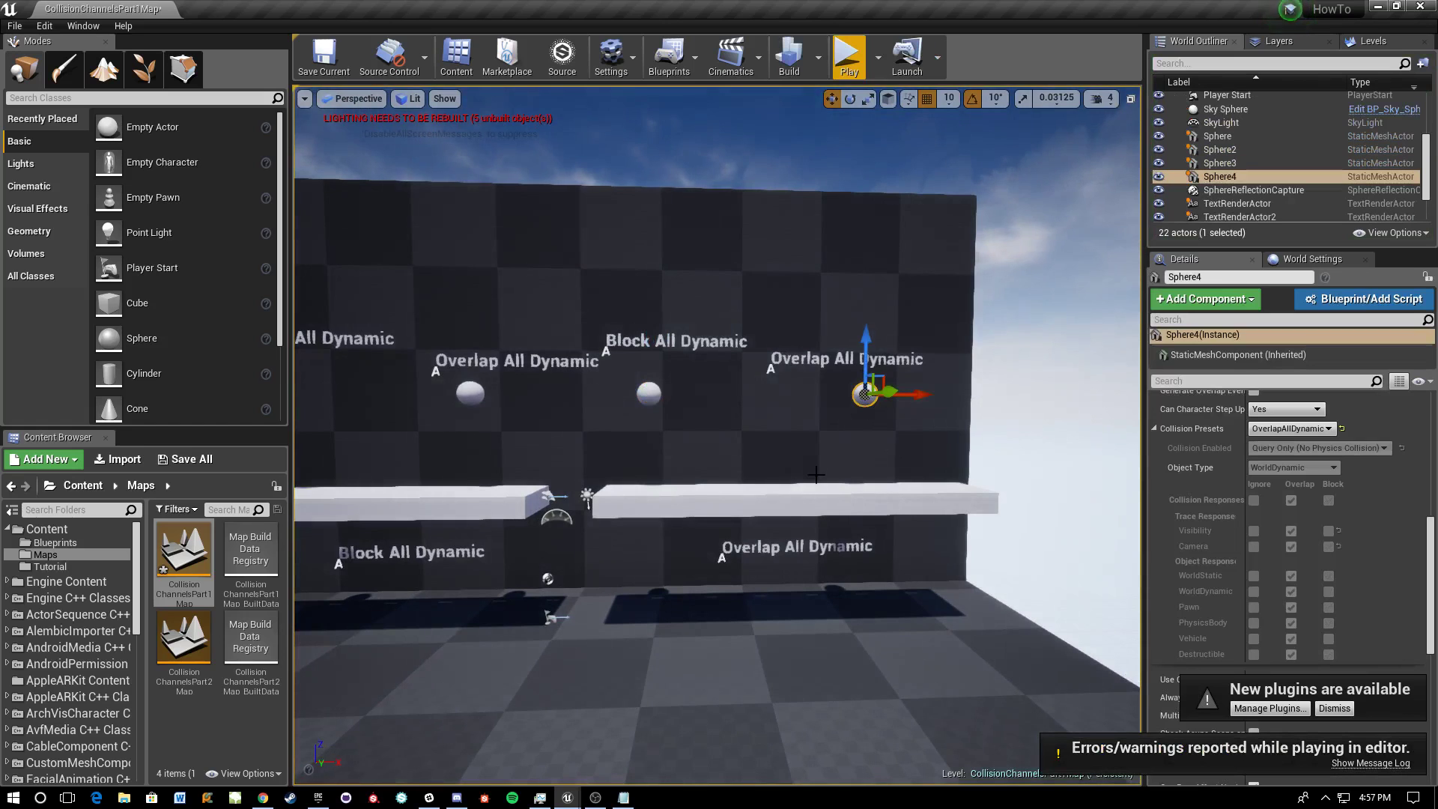
{"action": "right_click_drag", "start_coordinate": [836, 484], "coordinate": [821, 488]}
{"action": "left_click", "coordinate": [675, 387]}
{"action": "right_click_drag", "start_coordinate": [675, 388], "coordinate": [677, 404]}
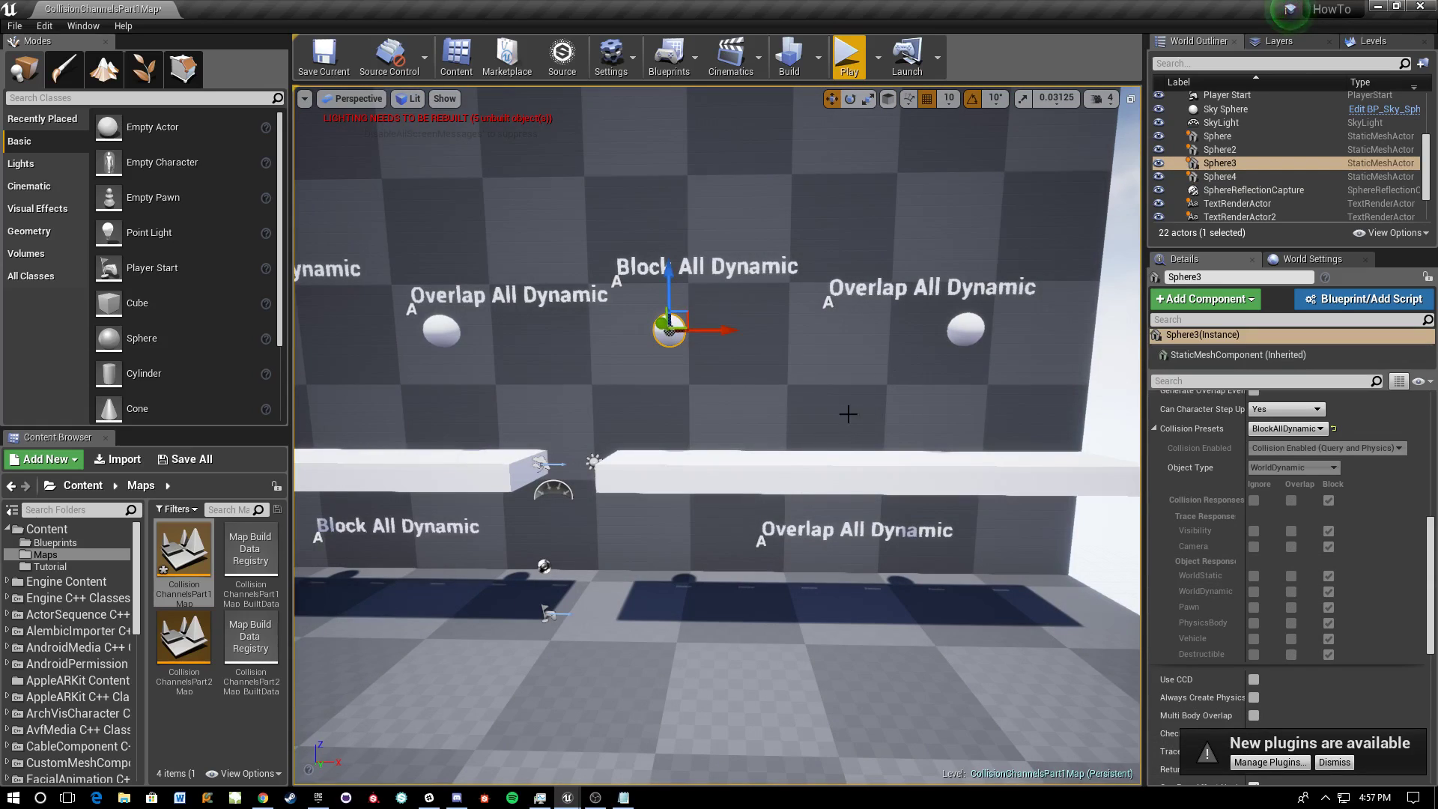
{"action": "left_click", "coordinate": [806, 482]}
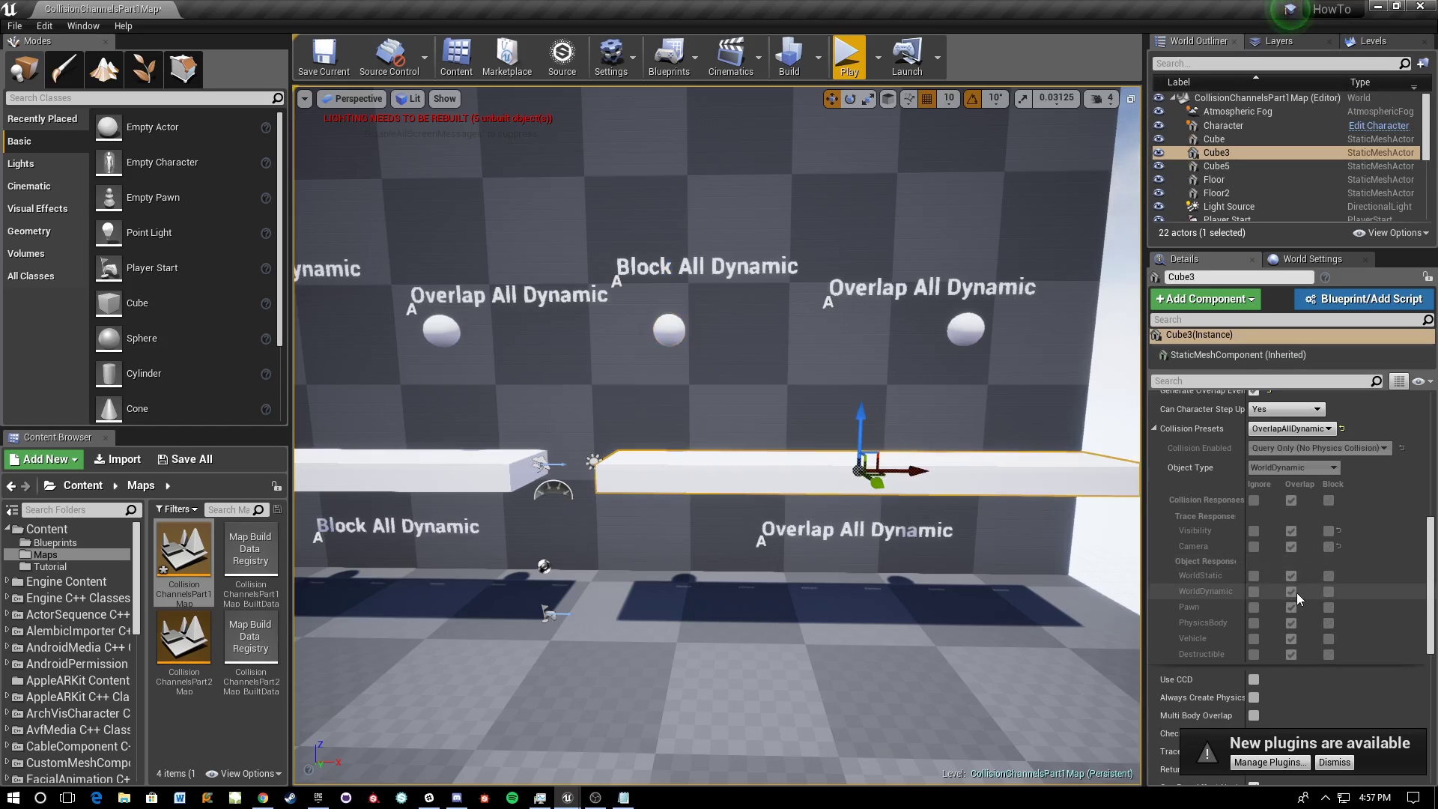
{"action": "right_click_drag", "start_coordinate": [936, 517], "coordinate": [902, 510]}
{"action": "key", "text": "s"}
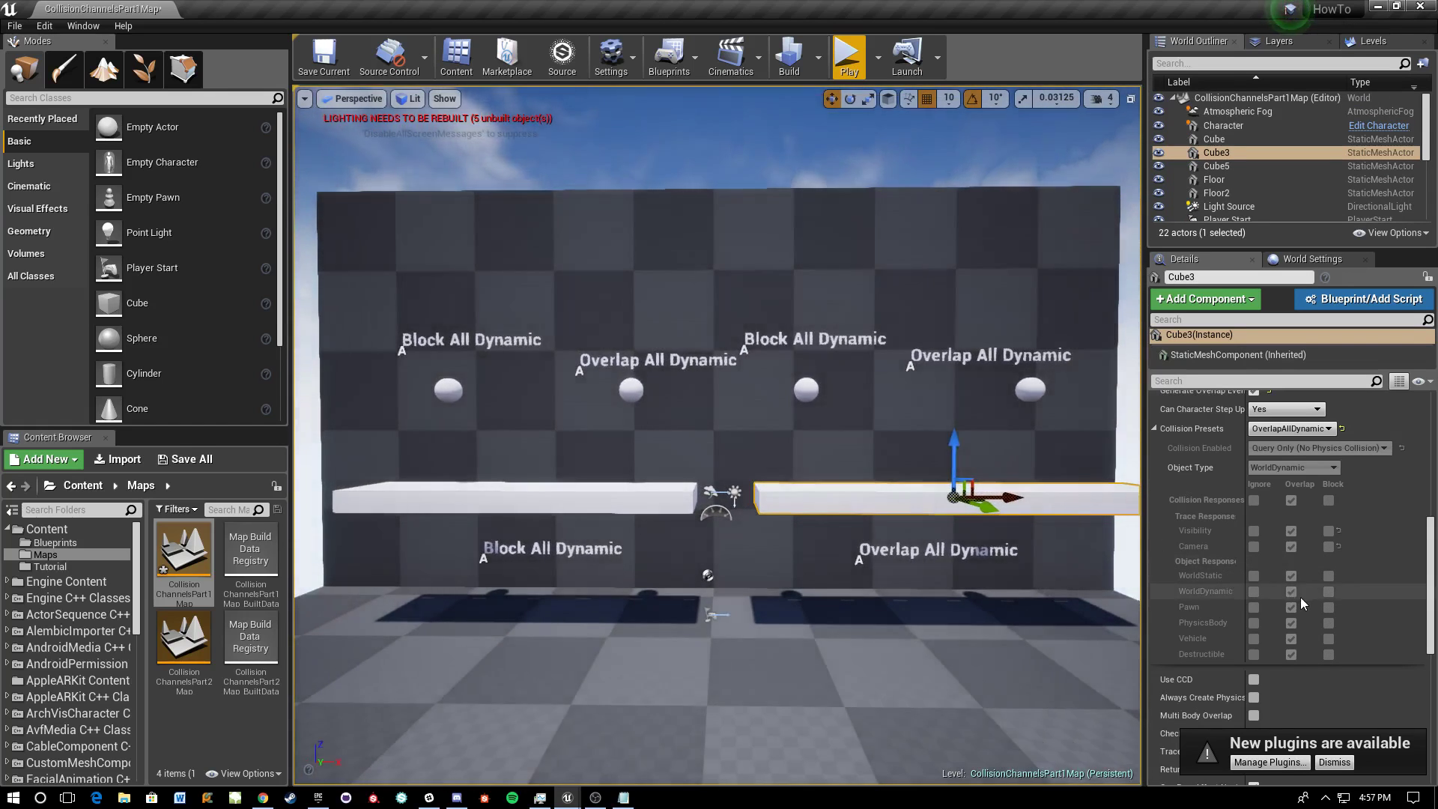